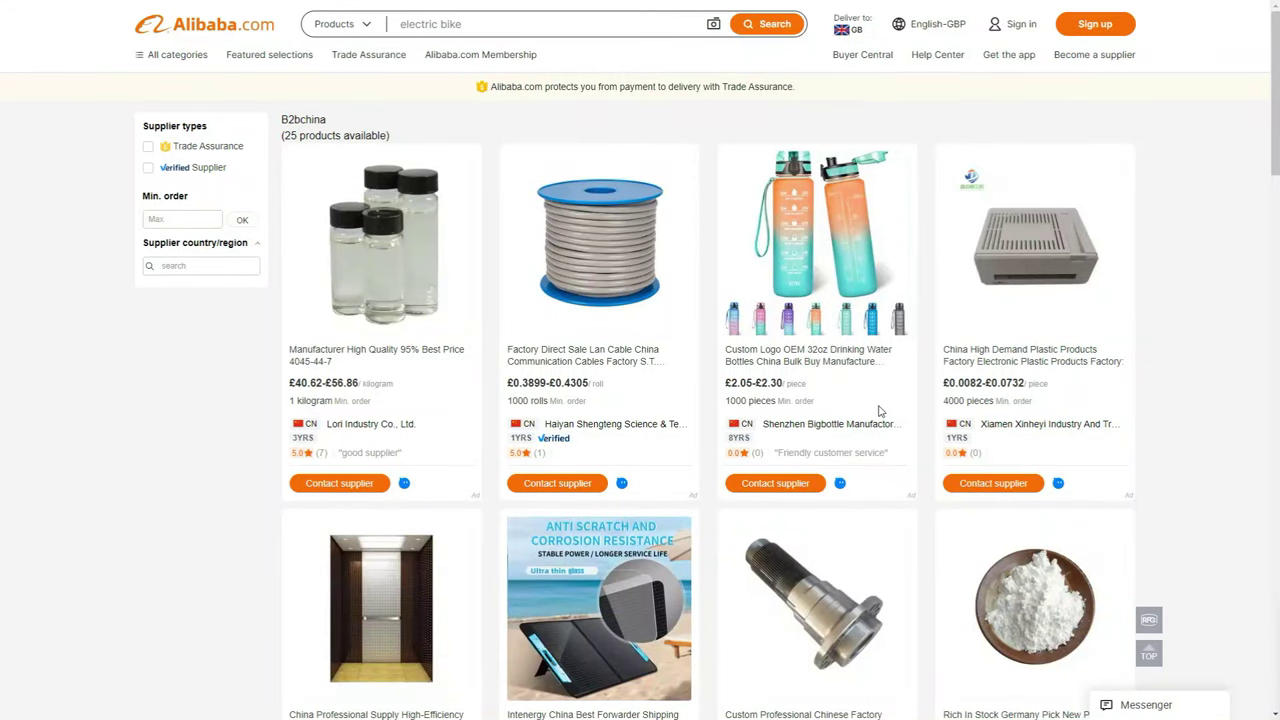
# Scroll through the B2bchina supplier's product grid on Alibaba.com
pyautogui.scroll(-2, 865, 410)
pyautogui.scroll(-3, 865, 412)
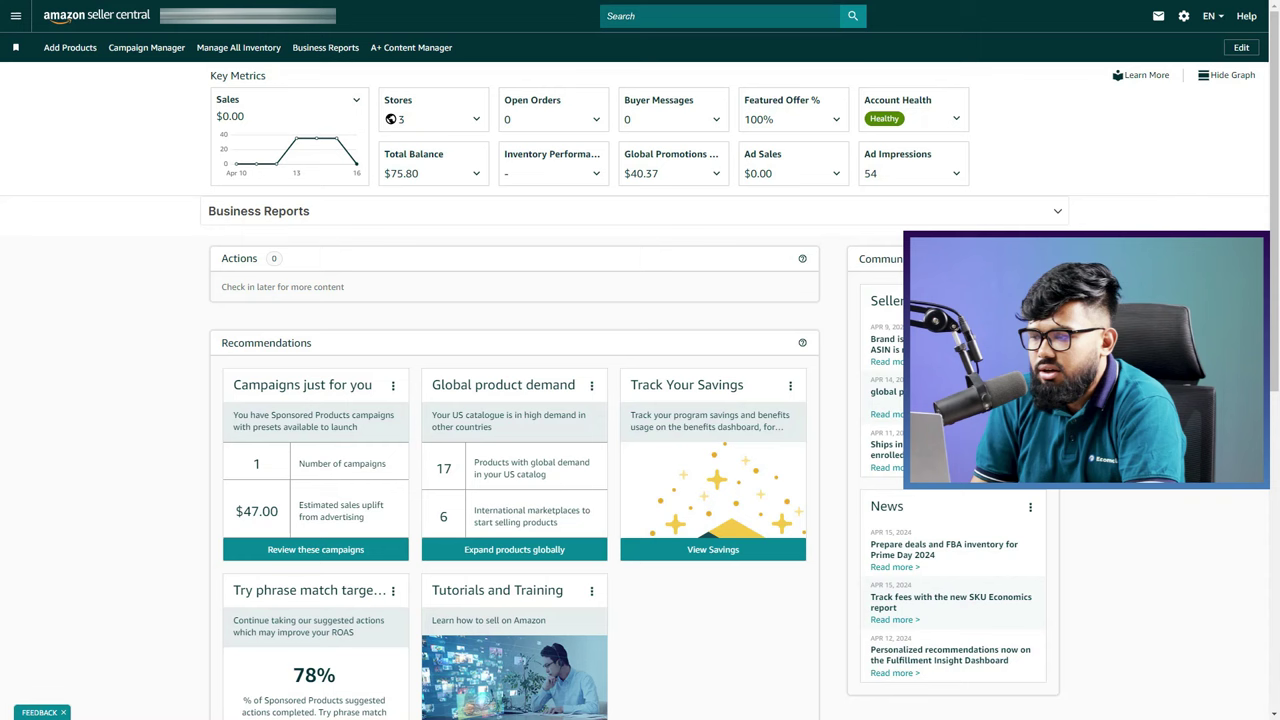
# From FBA Inventory, choose Send to FBA for the first listing, the acrylic cutting board
pyautogui.click(14, 18)
pyautogui.moveTo(38, 86)
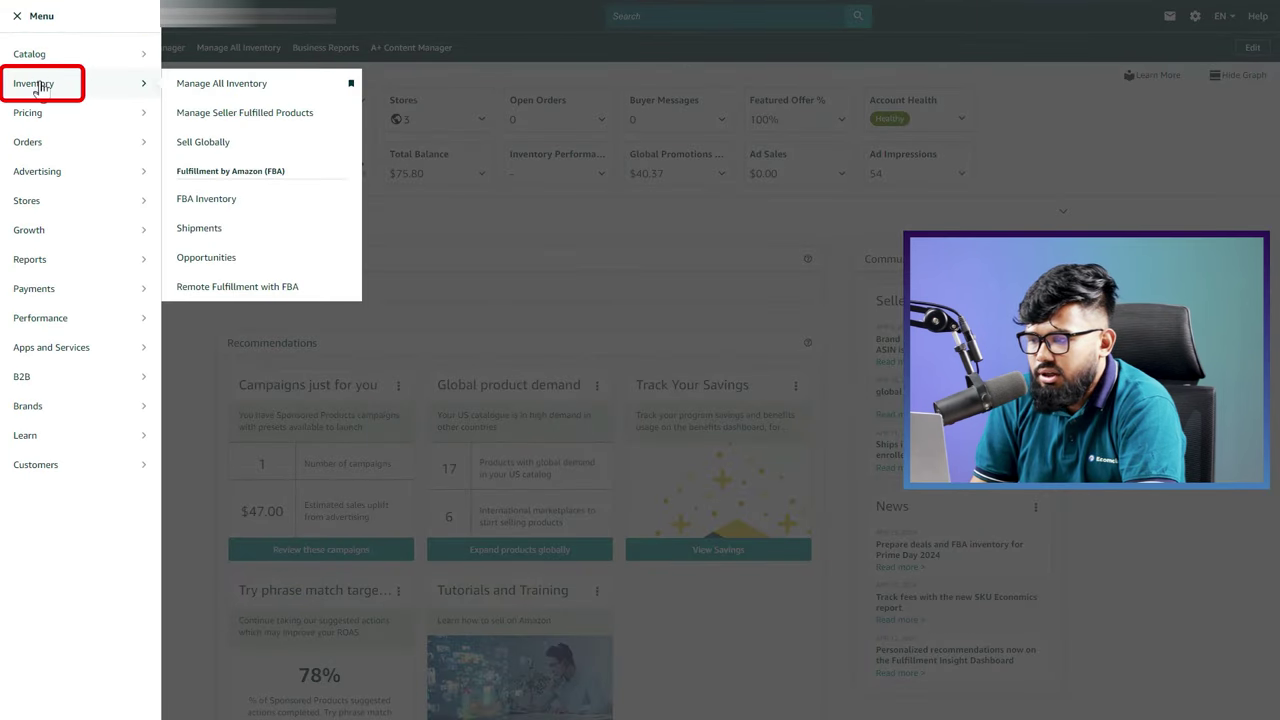
pyautogui.click(190, 199)
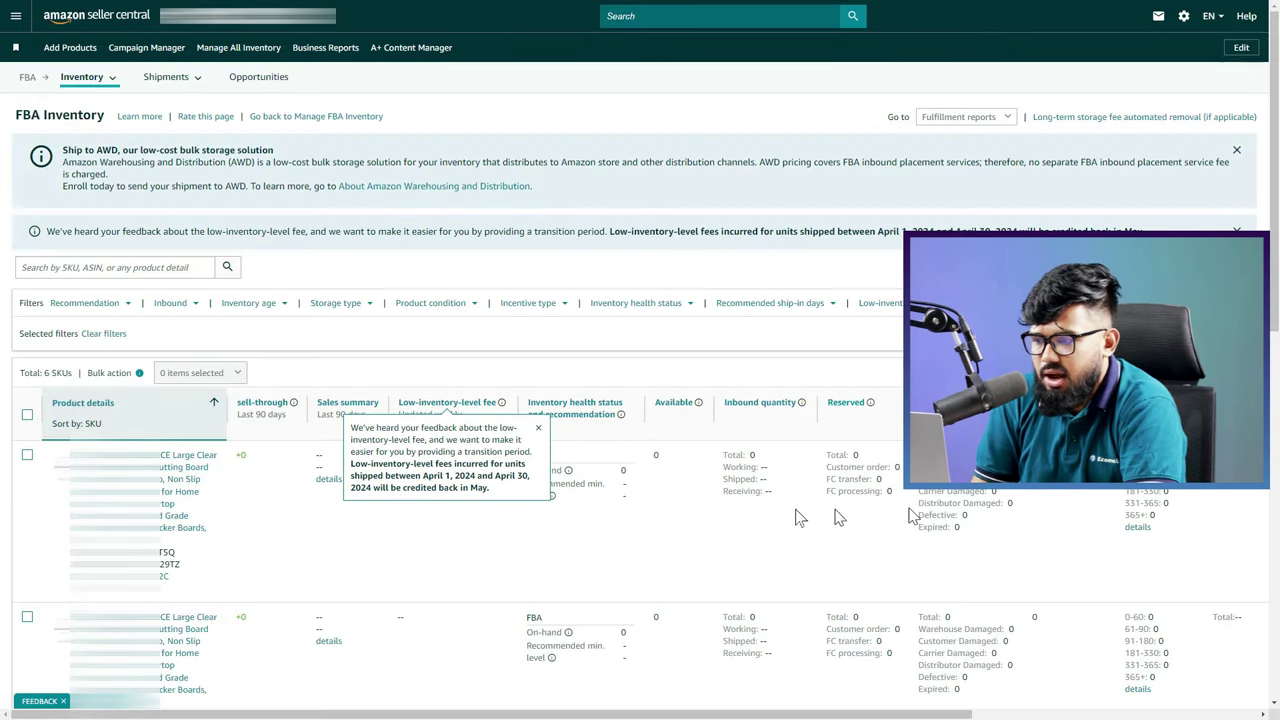
pyautogui.hscroll(8, 694, 508)
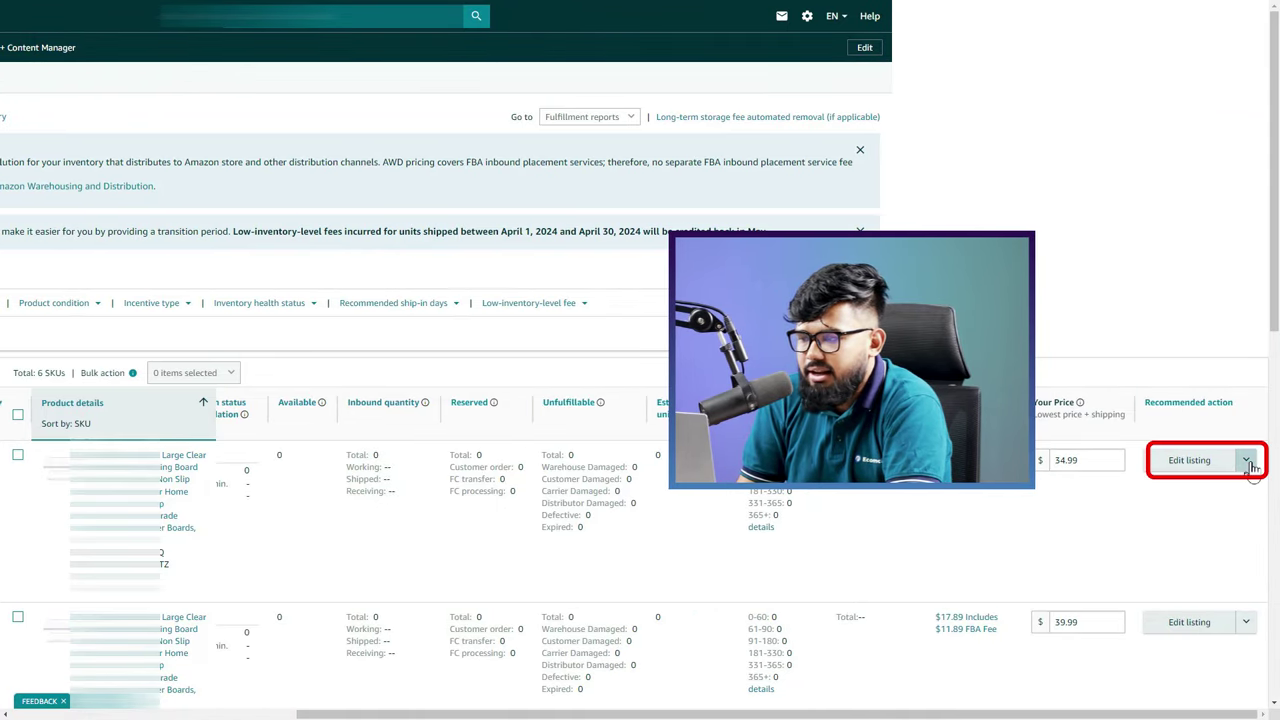
pyautogui.click(1247, 461)
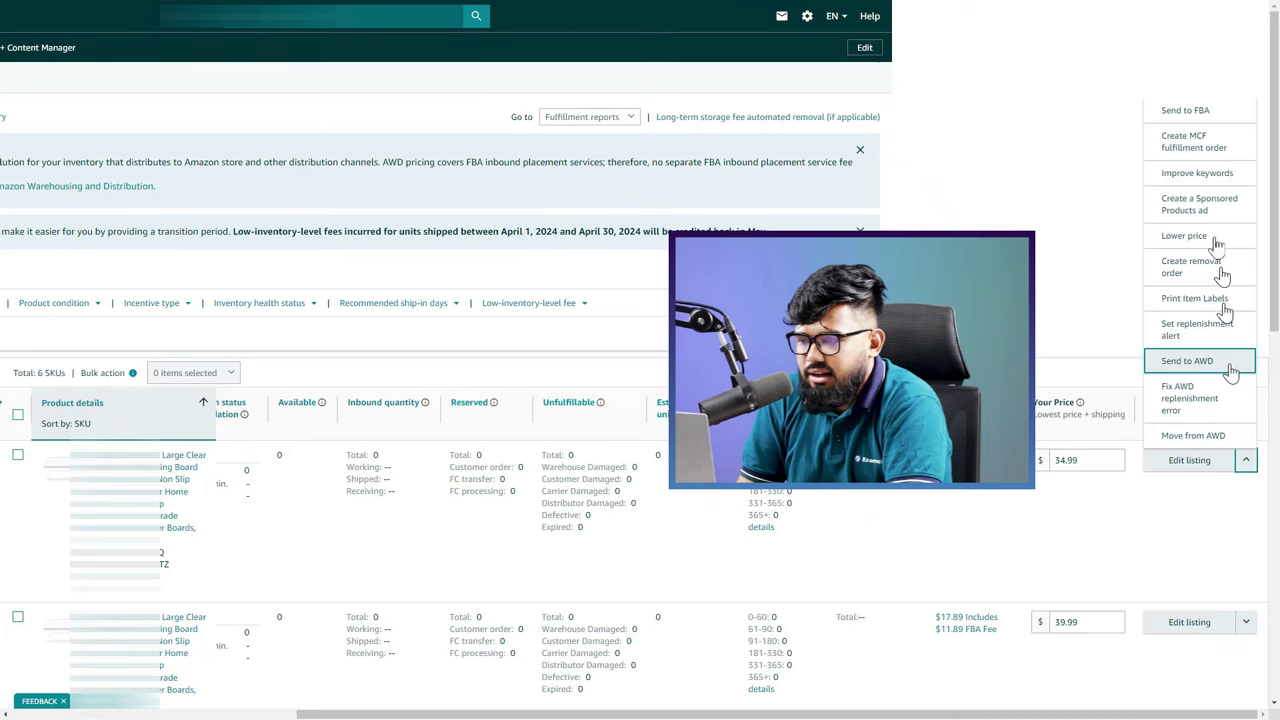
pyautogui.click(1204, 116)
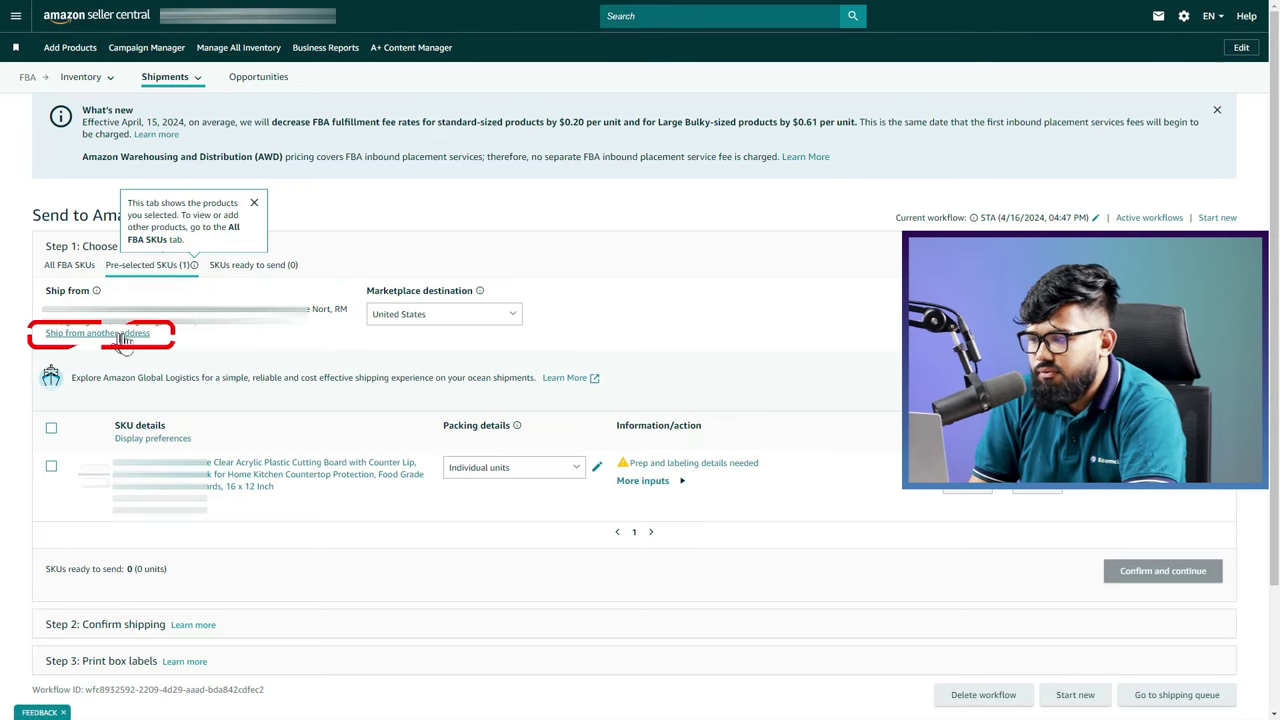
# Choose 'Ship from another address' under Ship from on the Send to Amazon page
pyautogui.click(128, 335)
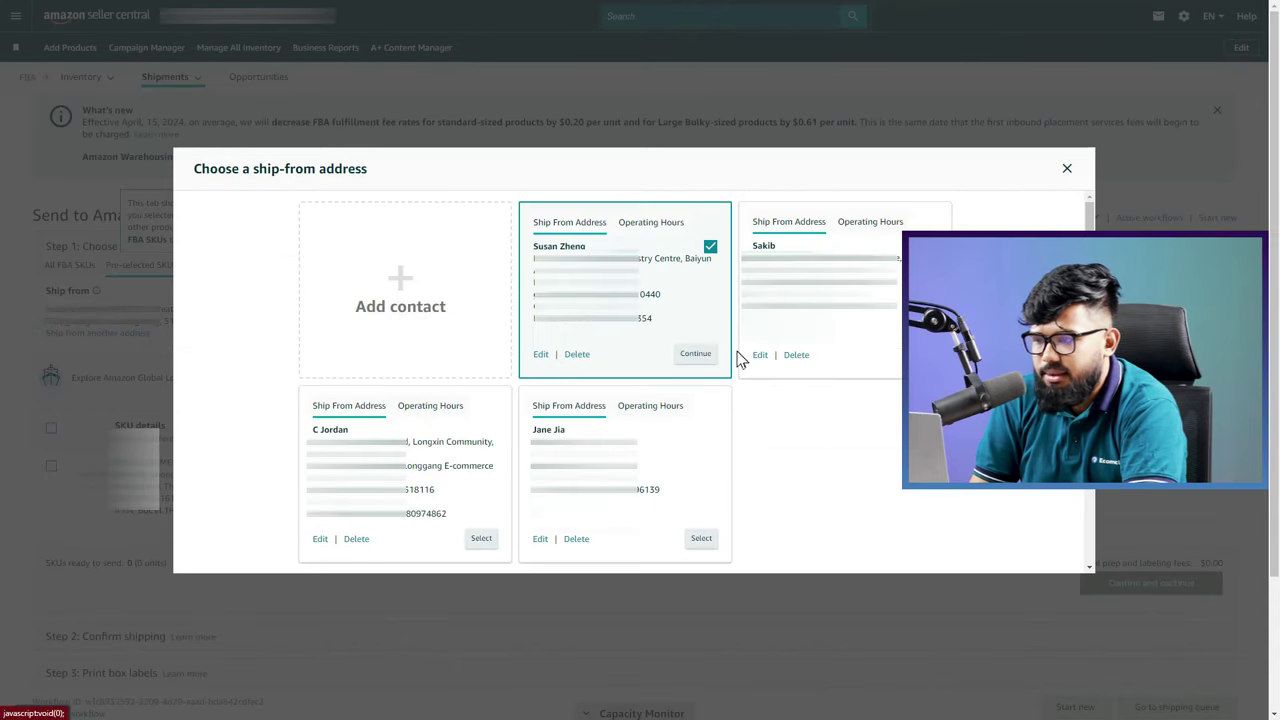
# Start a new ship-from contact in China, pasting the company name and contact's full name
pyautogui.click(400, 289)
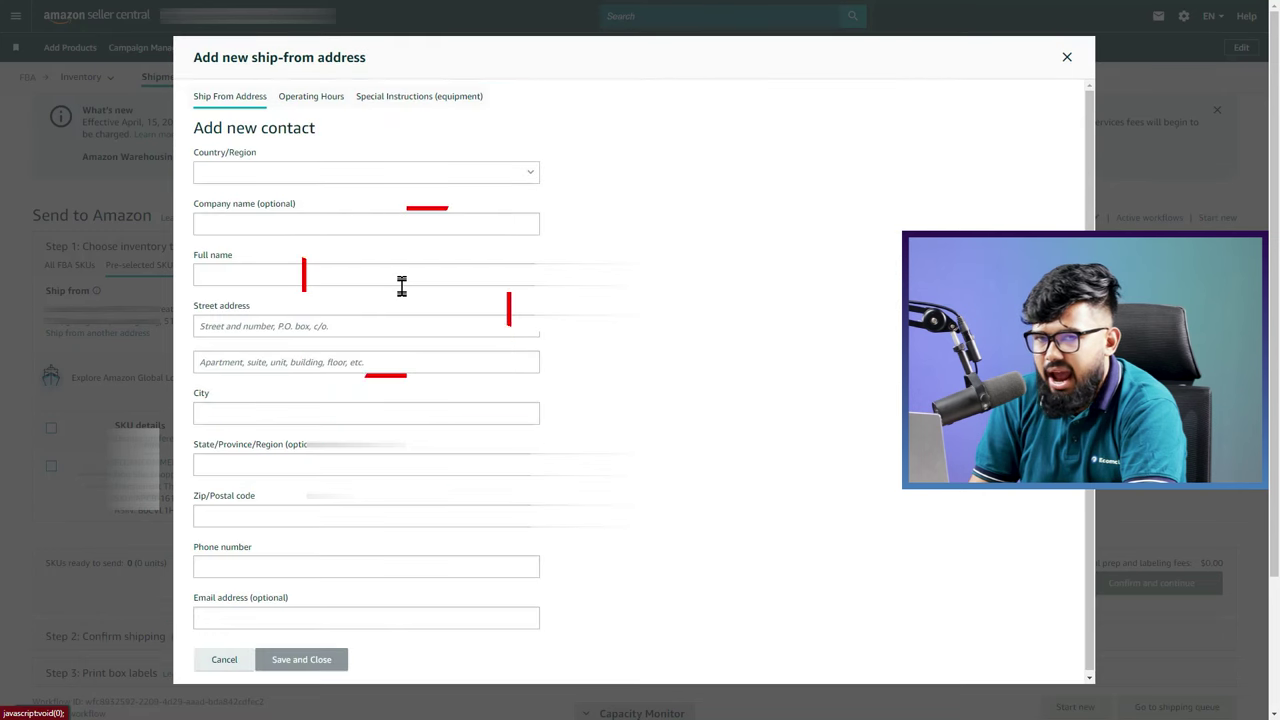
pyautogui.click(281, 178)
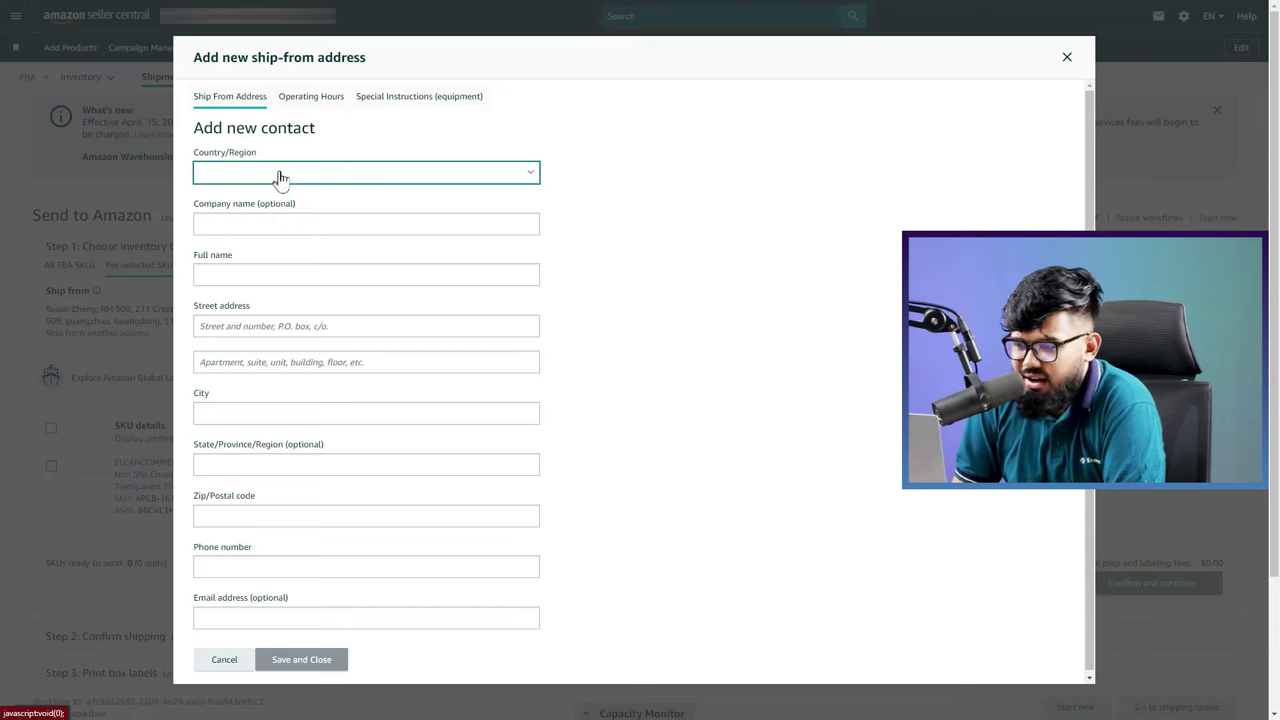
pyautogui.click(281, 178)
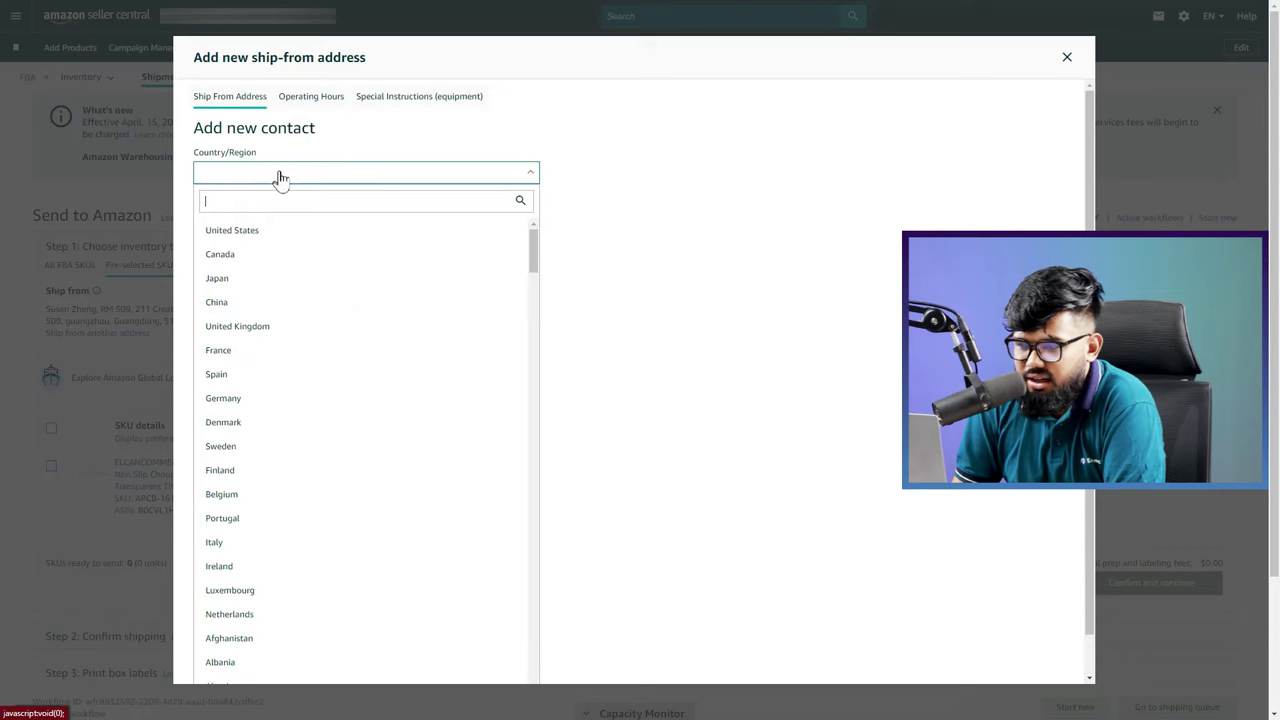
pyautogui.click(253, 301)
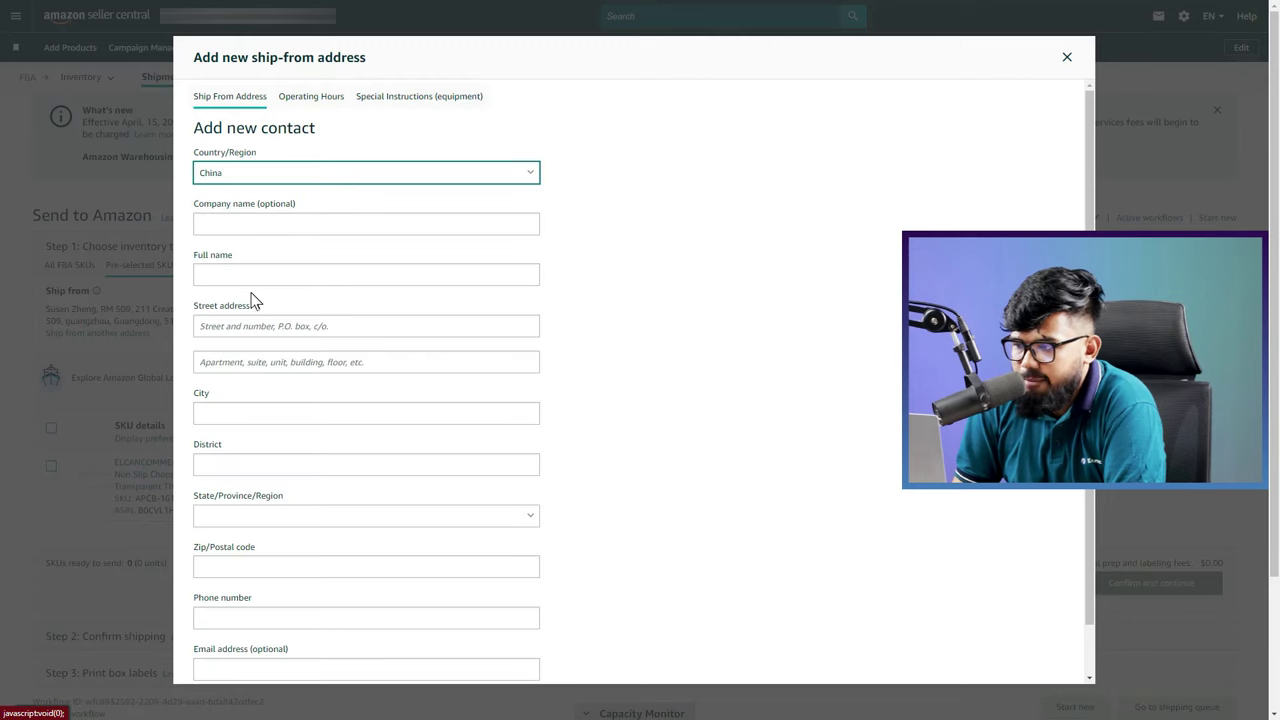
pyautogui.click(260, 224)
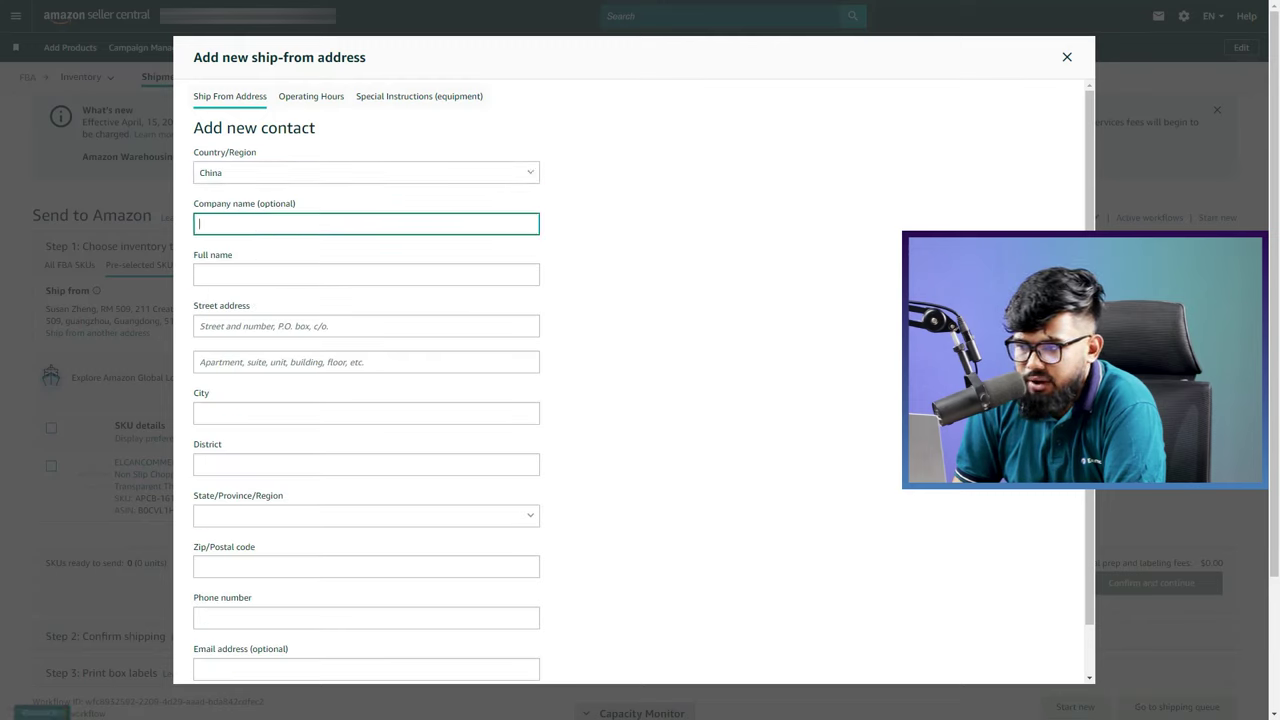
pyautogui.hotkey('ctrl', 'v')
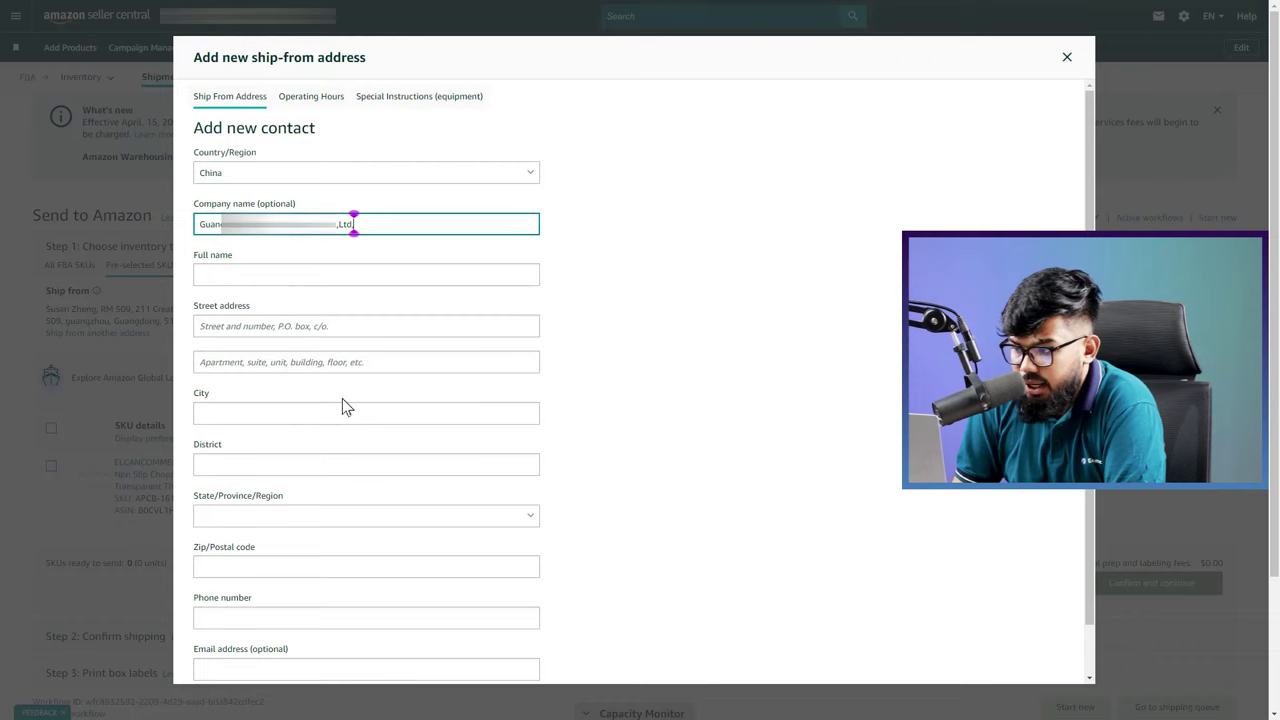
pyautogui.press('Tab')
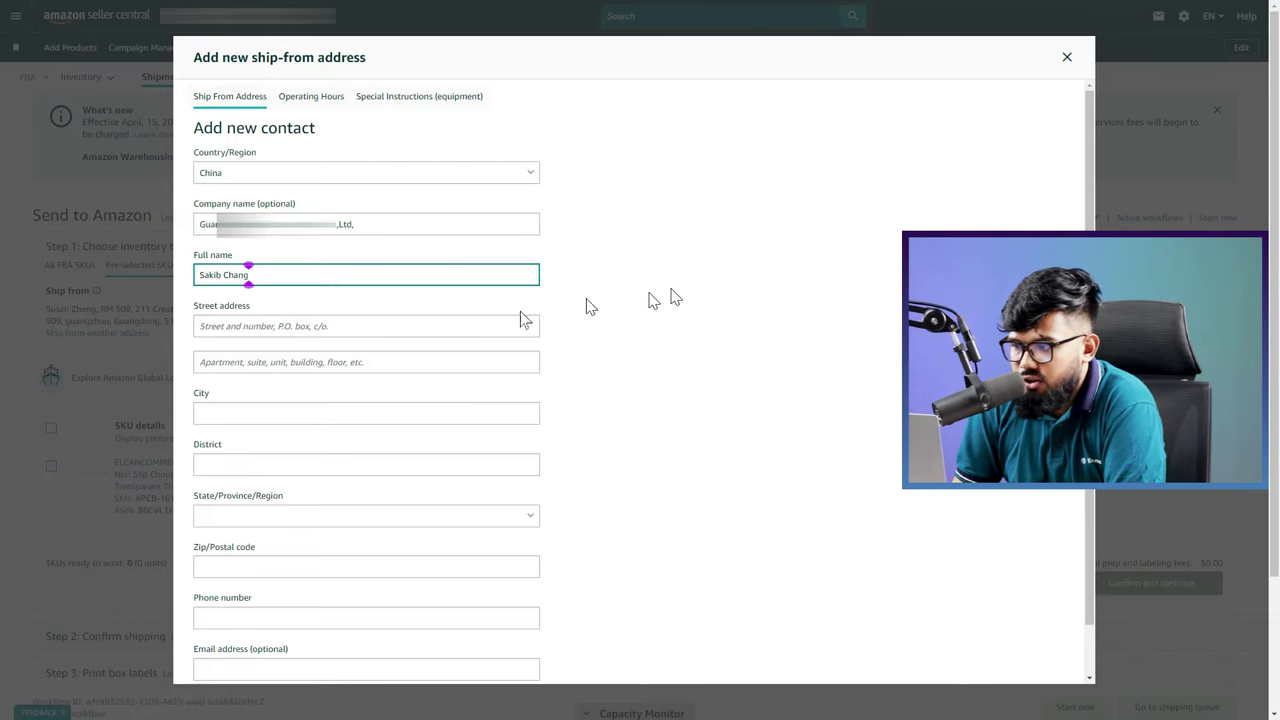
# Fill in the street address, city Guangzhou, district Baiyun and province Guangdong
pyautogui.press('Tab')
pyautogui.hotkey('ctrl', 'v')
pyautogui.click(241, 414)
pyautogui.write('Guangzhou')
pyautogui.press('Tab')
pyautogui.write('Baiyun')
pyautogui.press('Tab')
pyautogui.write('guan')
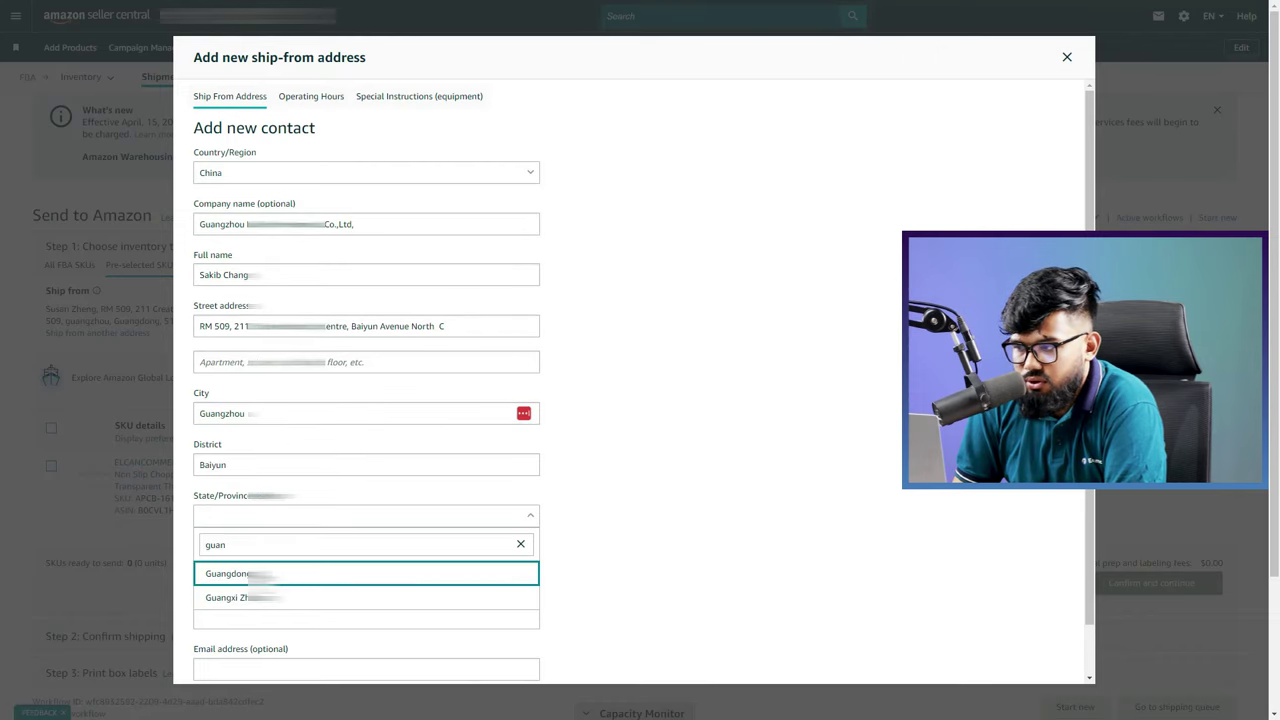
pyautogui.press('Return')
# Enter the postal code and the contact's e-mail, then save the new address
pyautogui.scroll(-1, 329, 440)
pyautogui.click(265, 514)
pyautogui.write('510440')
pyautogui.click(333, 562)
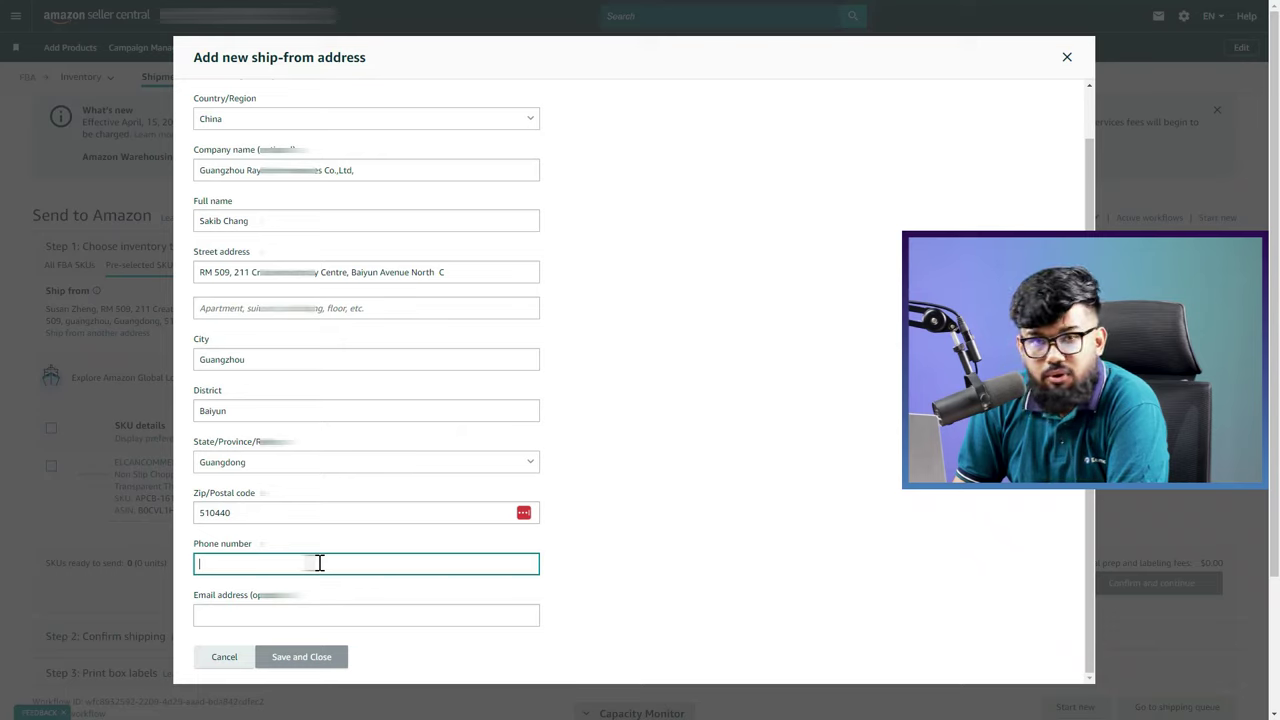
pyautogui.click(281, 615)
pyautogui.hotkey('ctrl', 'v')
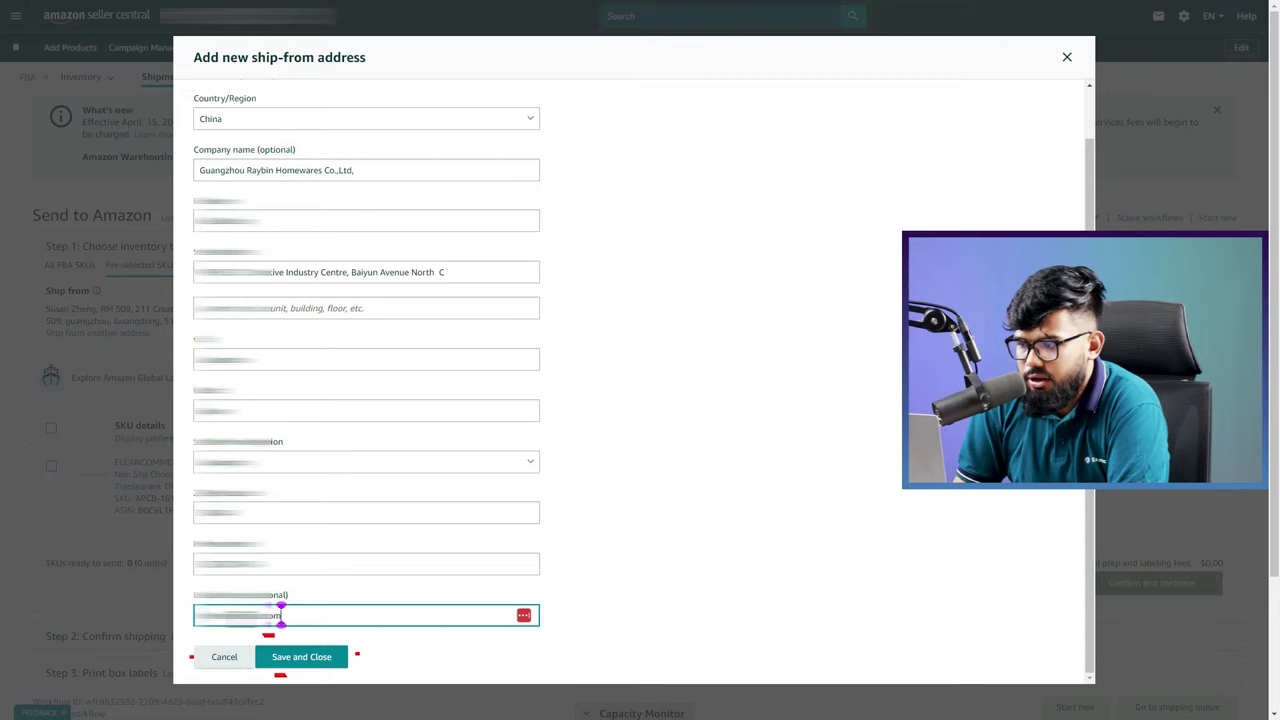
pyautogui.click(300, 660)
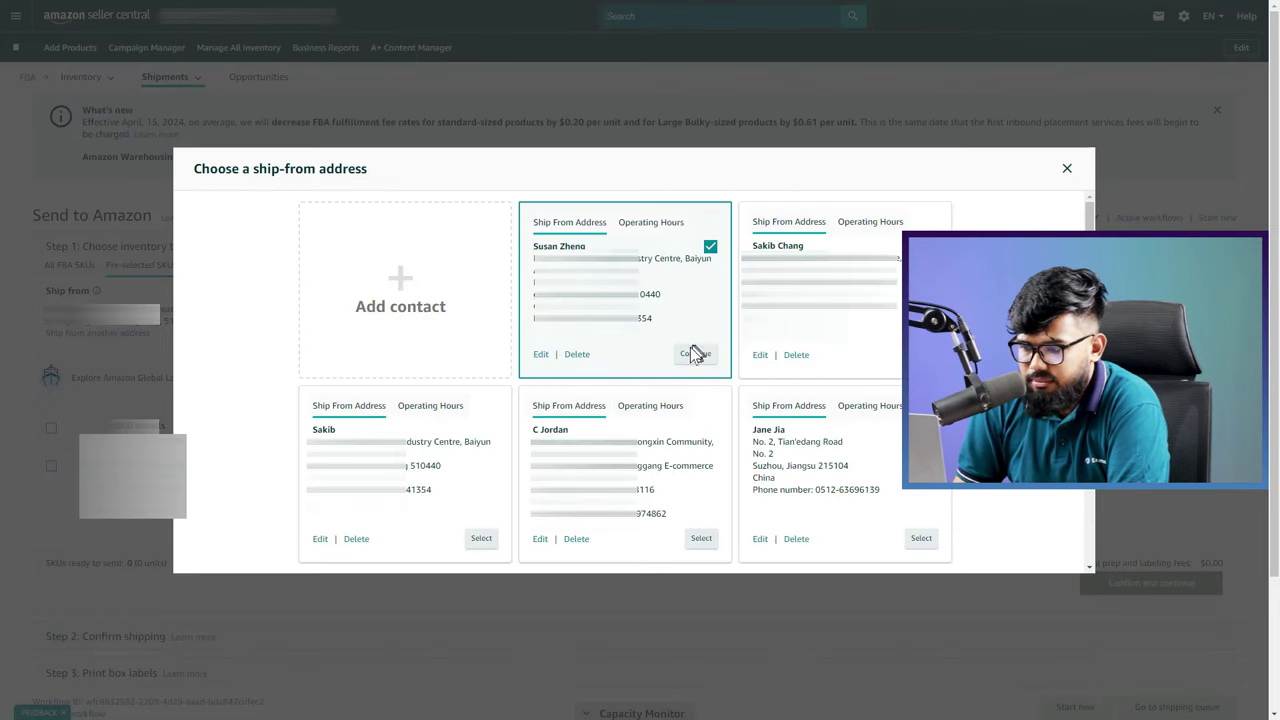
pyautogui.click(695, 354)
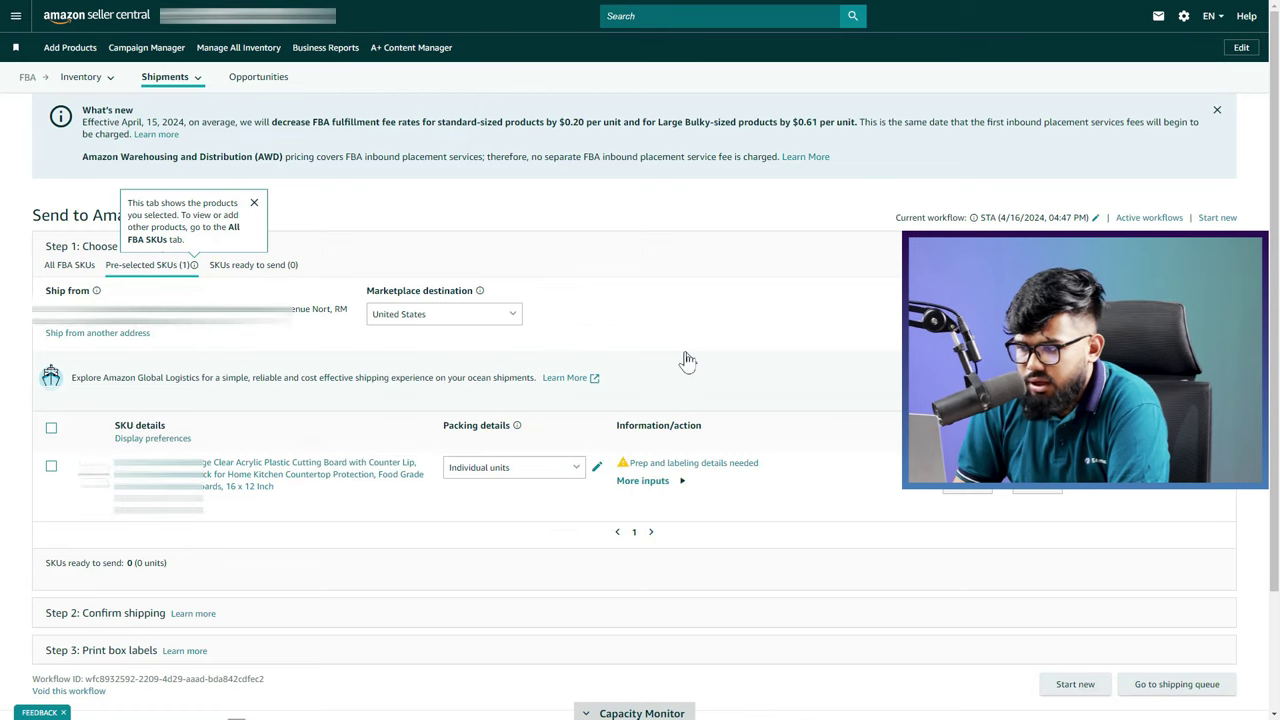
pyautogui.click(460, 316)
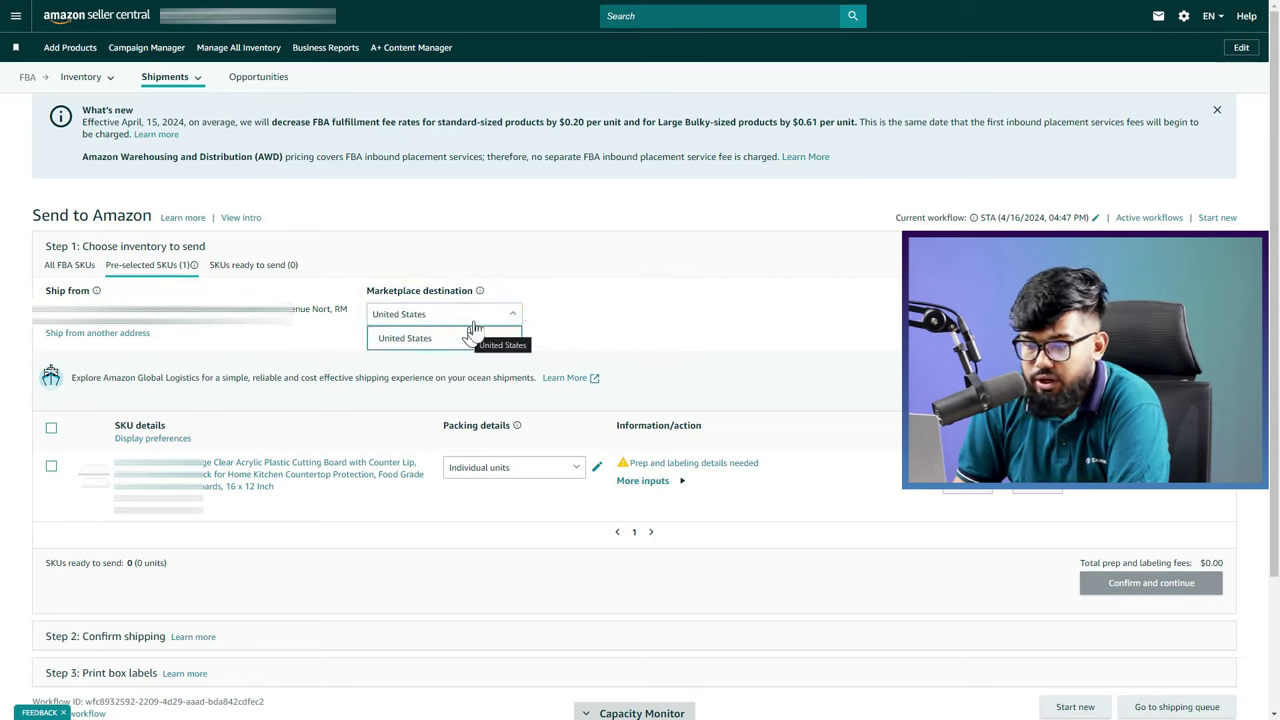
pyautogui.click(474, 332)
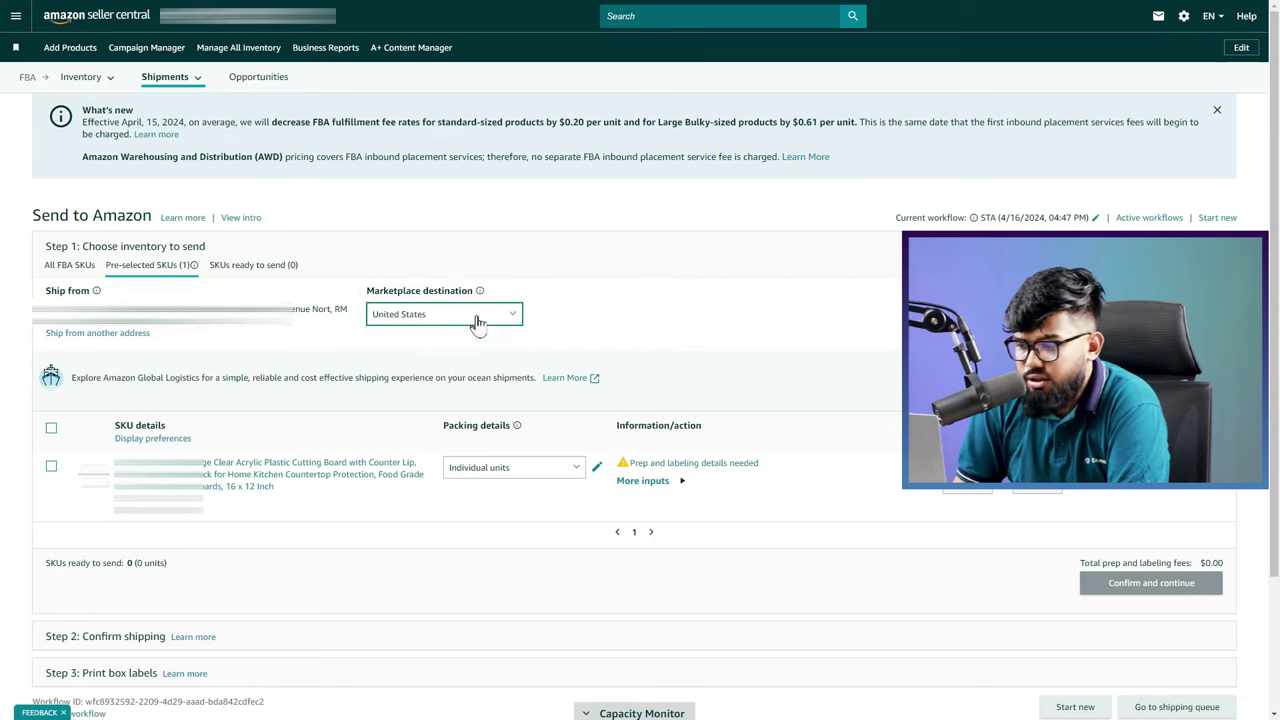
pyautogui.click(478, 320)
pyautogui.click(437, 339)
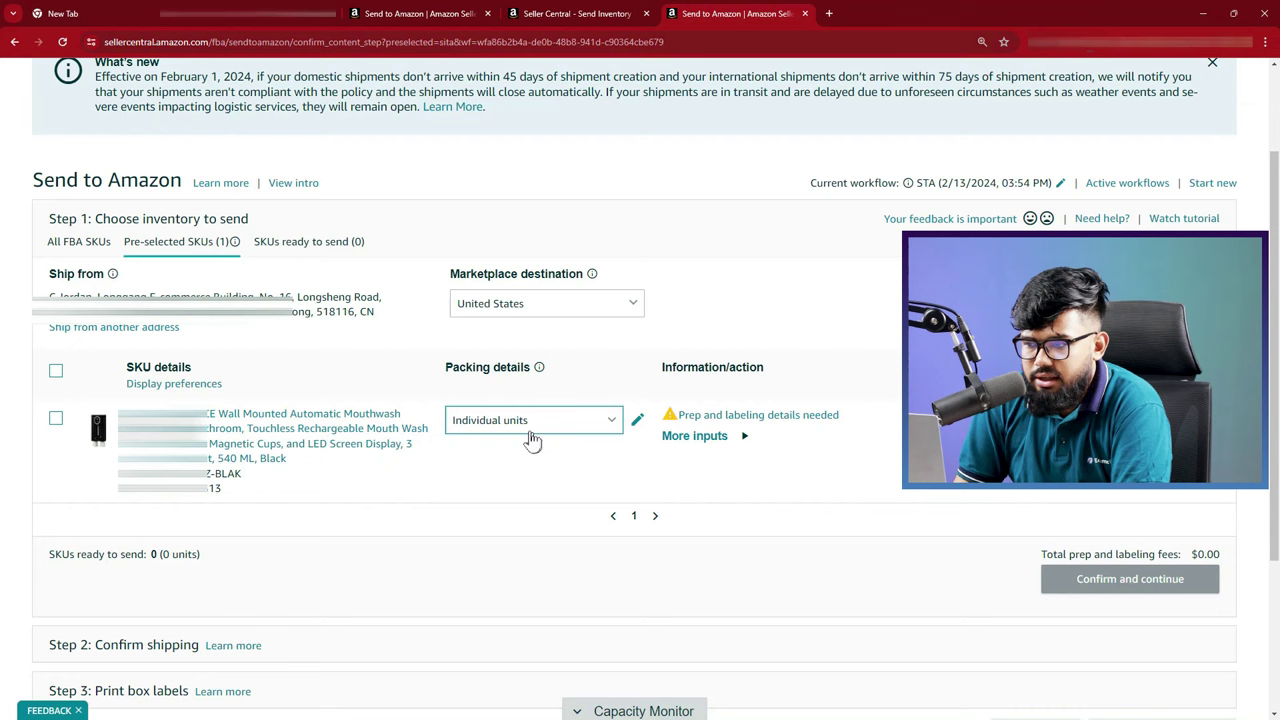
# Create a new case-pack template named 'Wall Mounted Automatic Mouthwash Dispenser Black' for the SKU
pyautogui.click(529, 438)
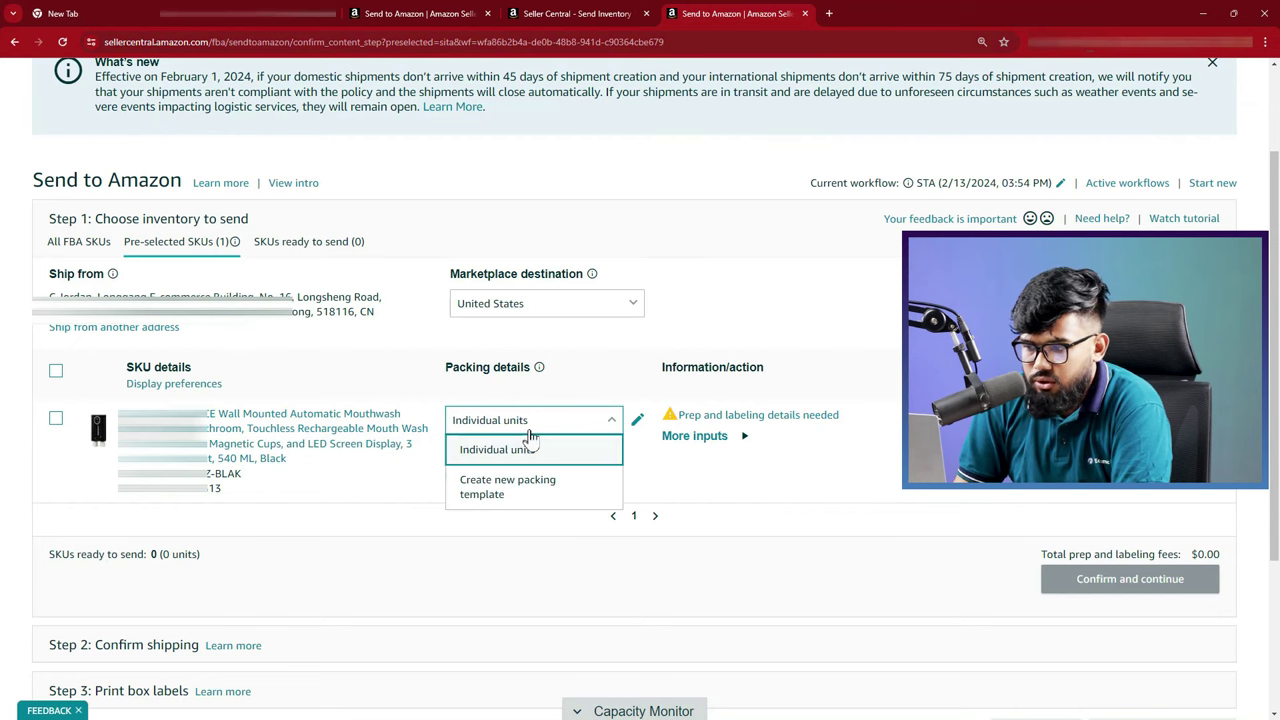
pyautogui.click(517, 488)
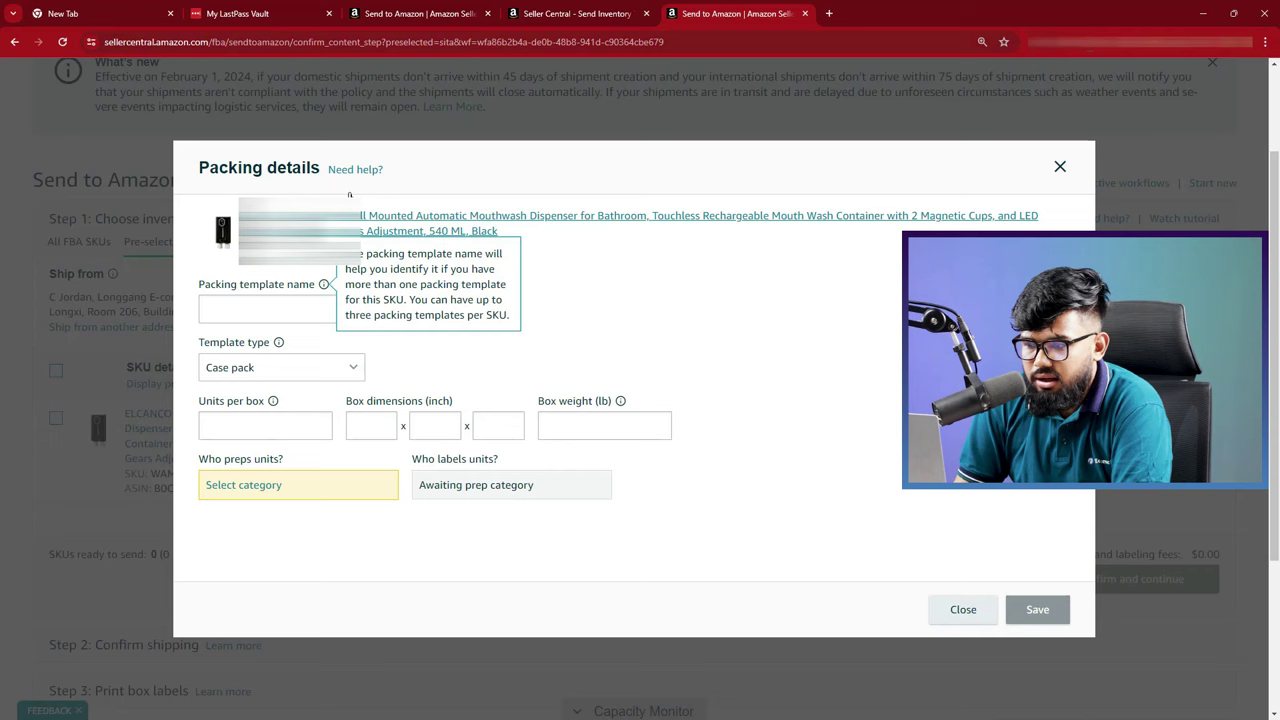
pyautogui.click(500, 312)
pyautogui.write('Wall Mounted Automatic Mouthwash Dispenser')
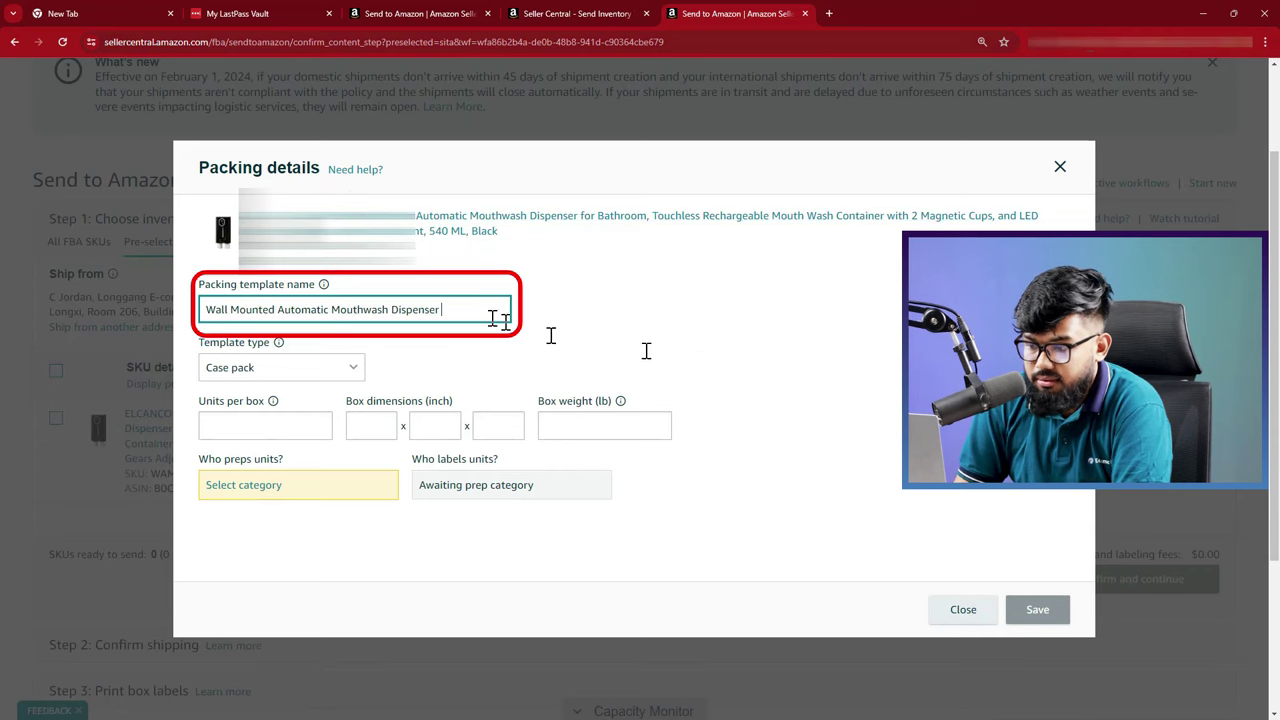
pyautogui.write('Black')
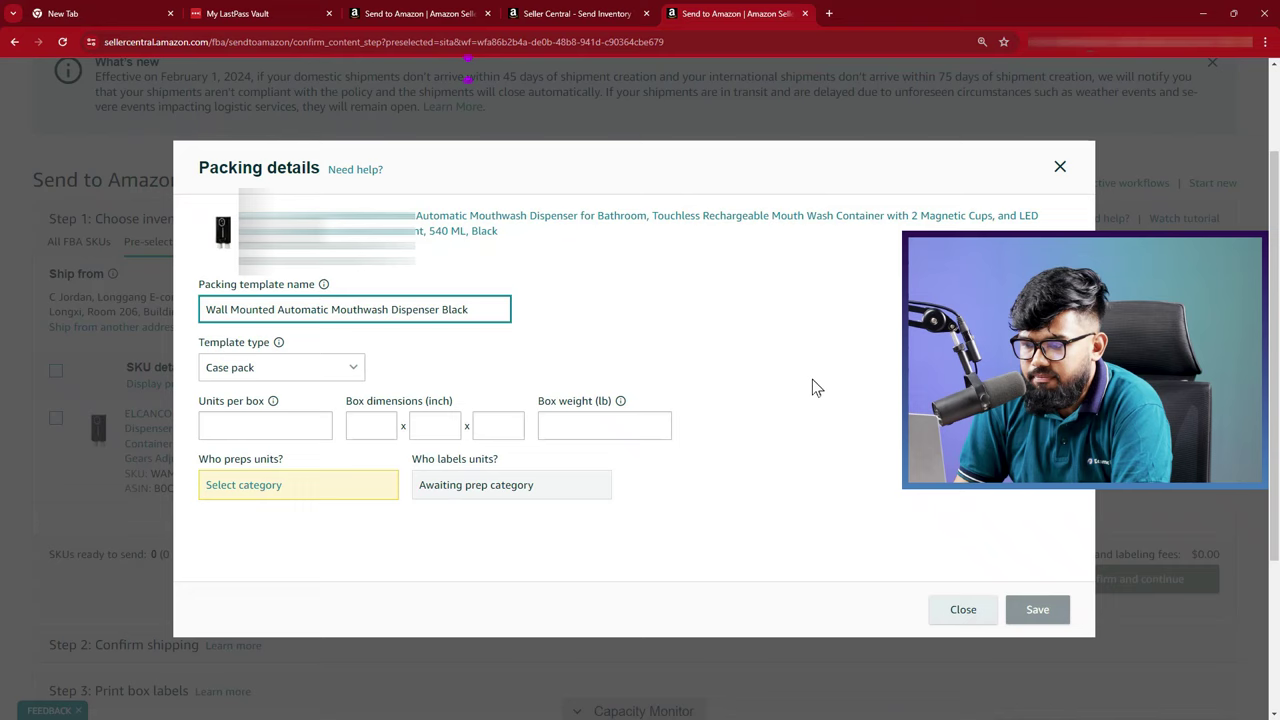
pyautogui.click(837, 362)
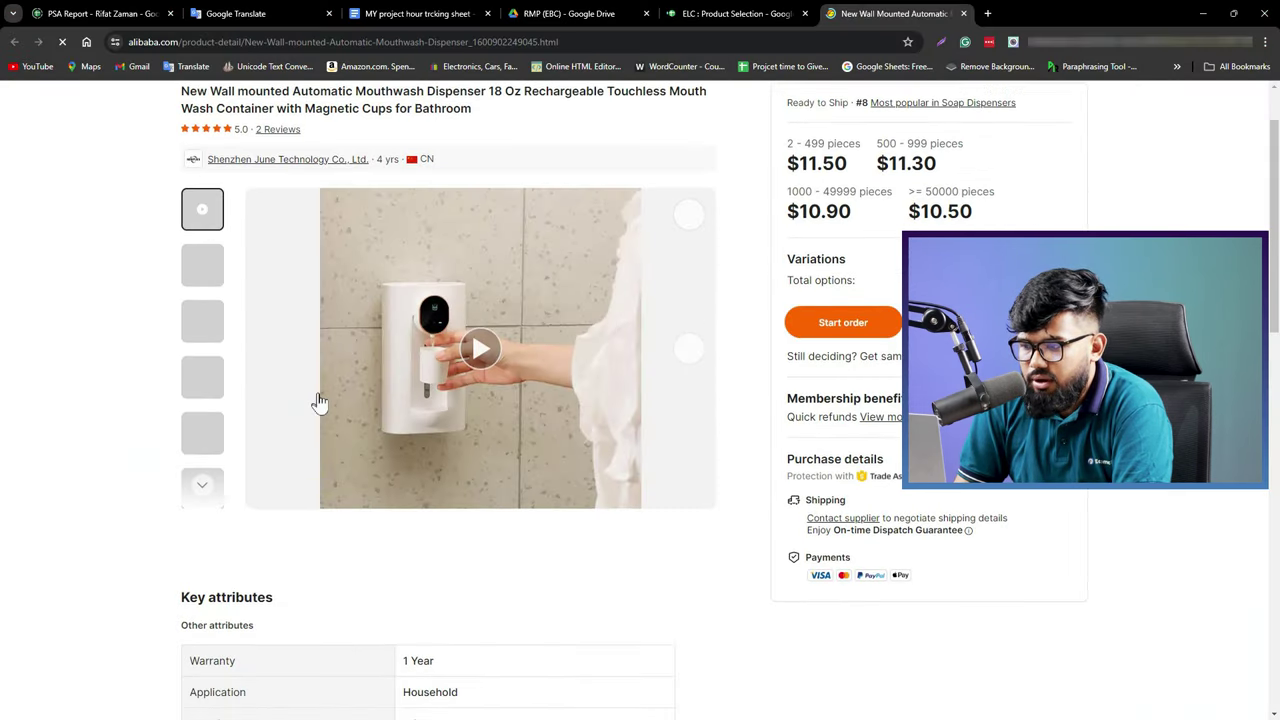
pyautogui.scroll(-3, 318, 400)
pyautogui.scroll(-4, 318, 400)
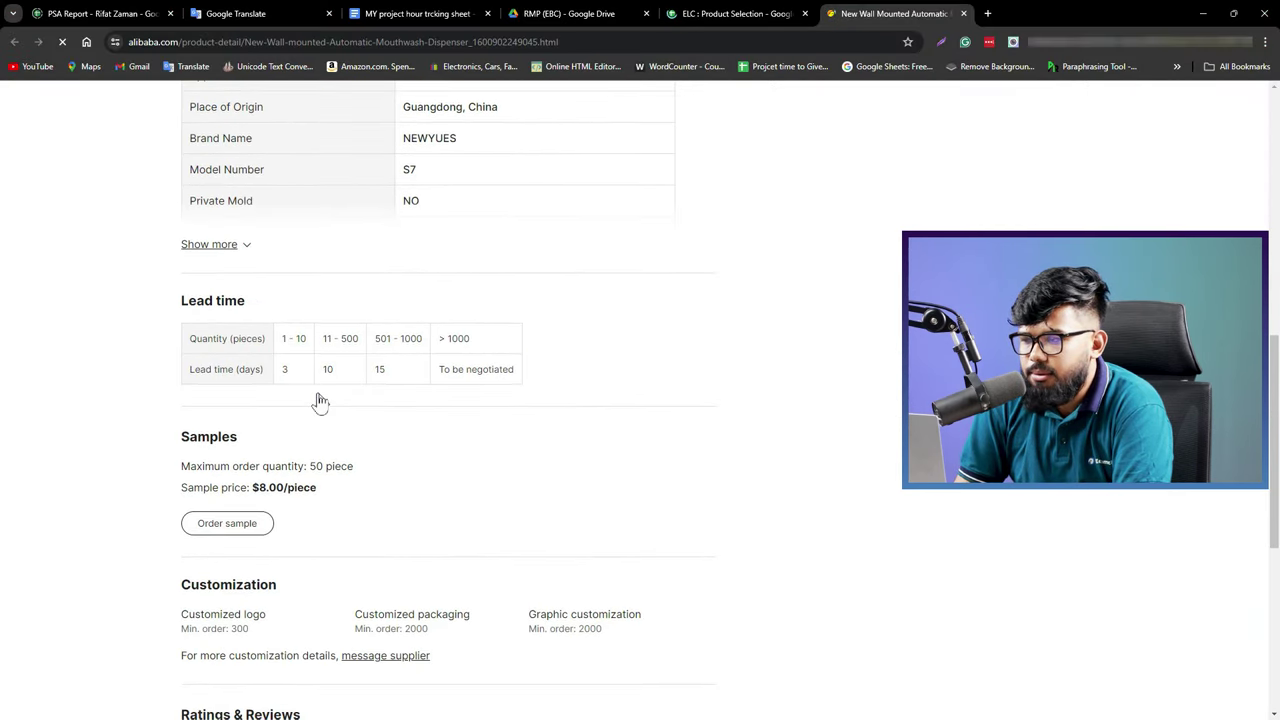
pyautogui.scroll(-2, 318, 400)
# Enter 30 units per box and trim the box weight from 42.33 to 42 lb
pyautogui.scroll(-3, 318, 400)
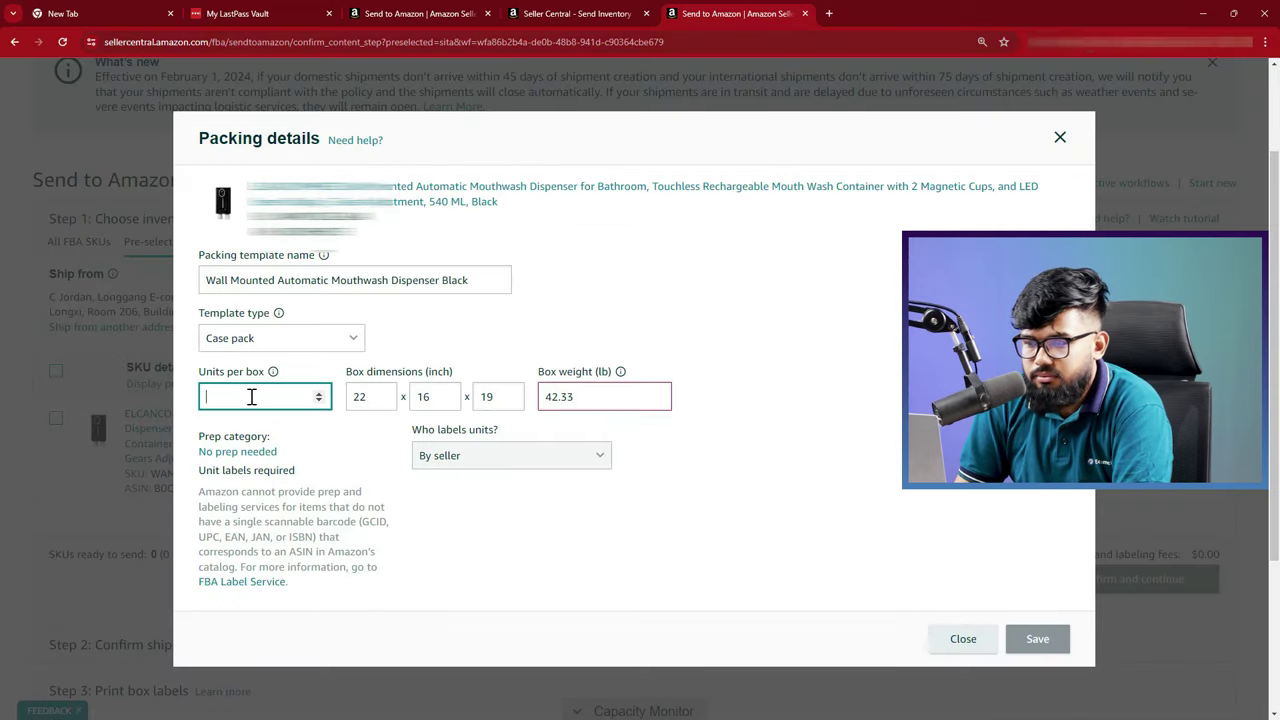
pyautogui.write('30')
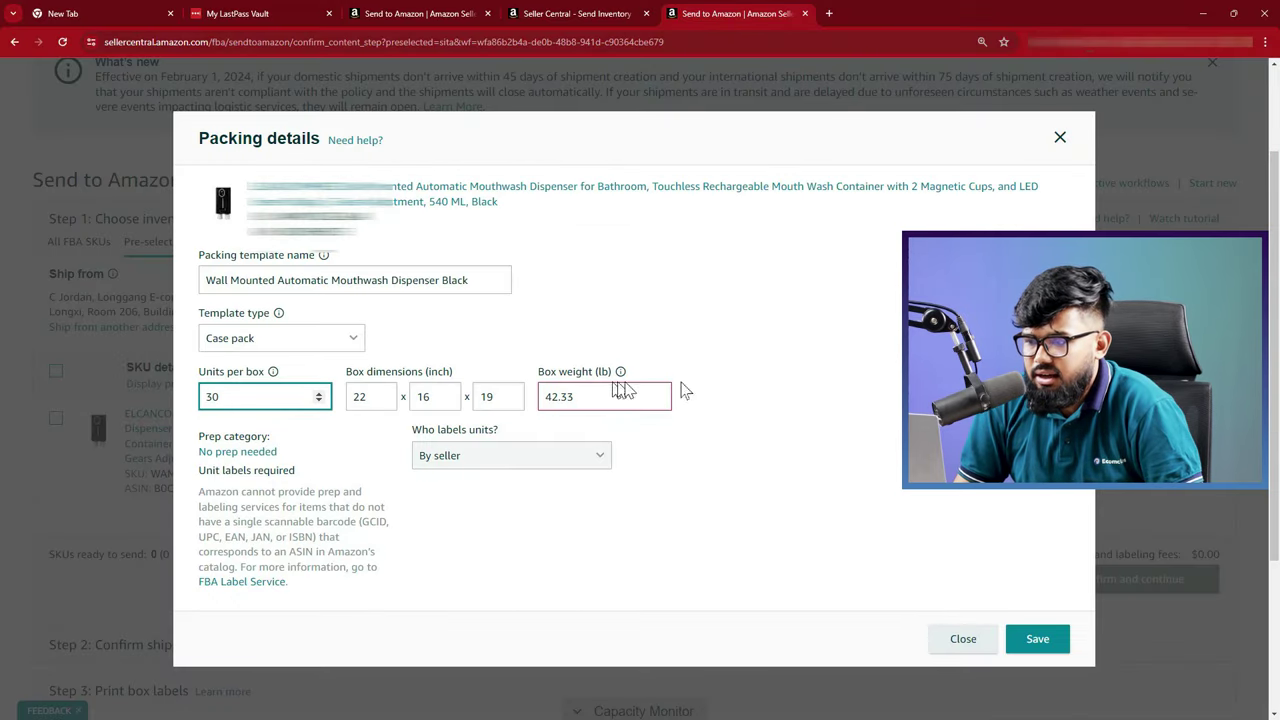
pyautogui.click(817, 388)
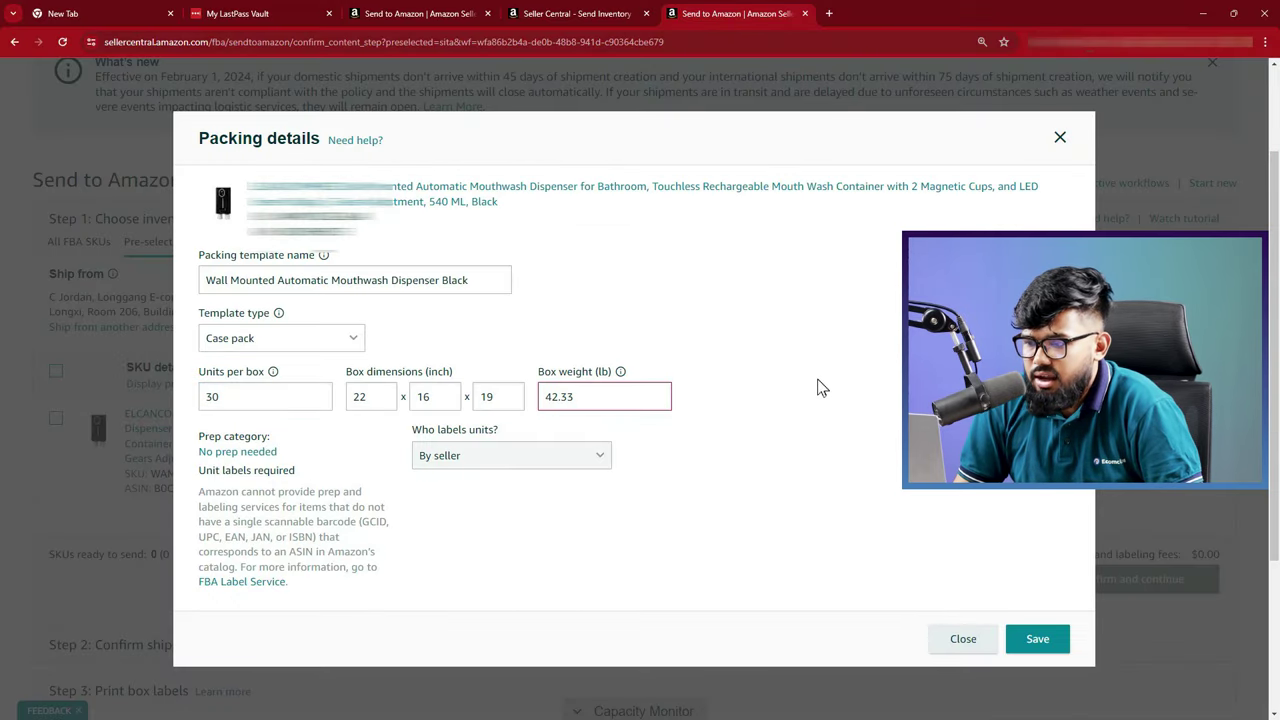
pyautogui.click(593, 395)
pyautogui.hotkey('shift', 'Left')
pyautogui.hotkey('shift', 'Left')
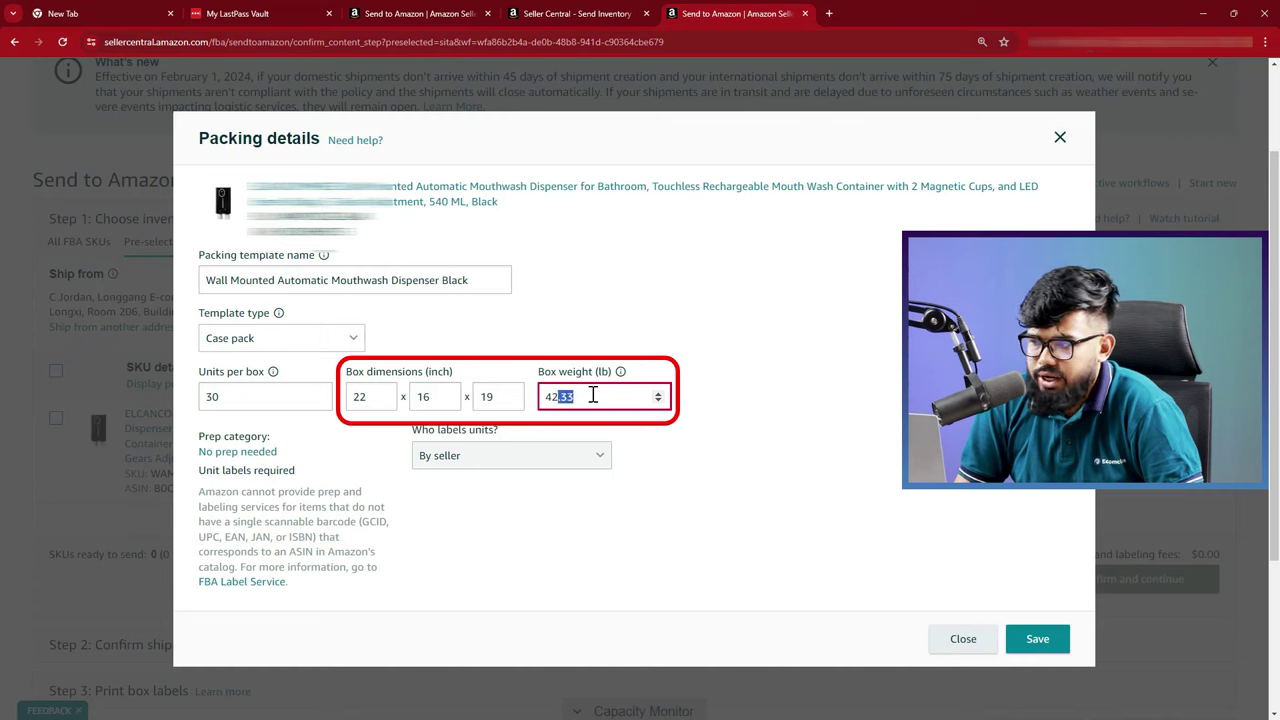
pyautogui.press('BackSpace')
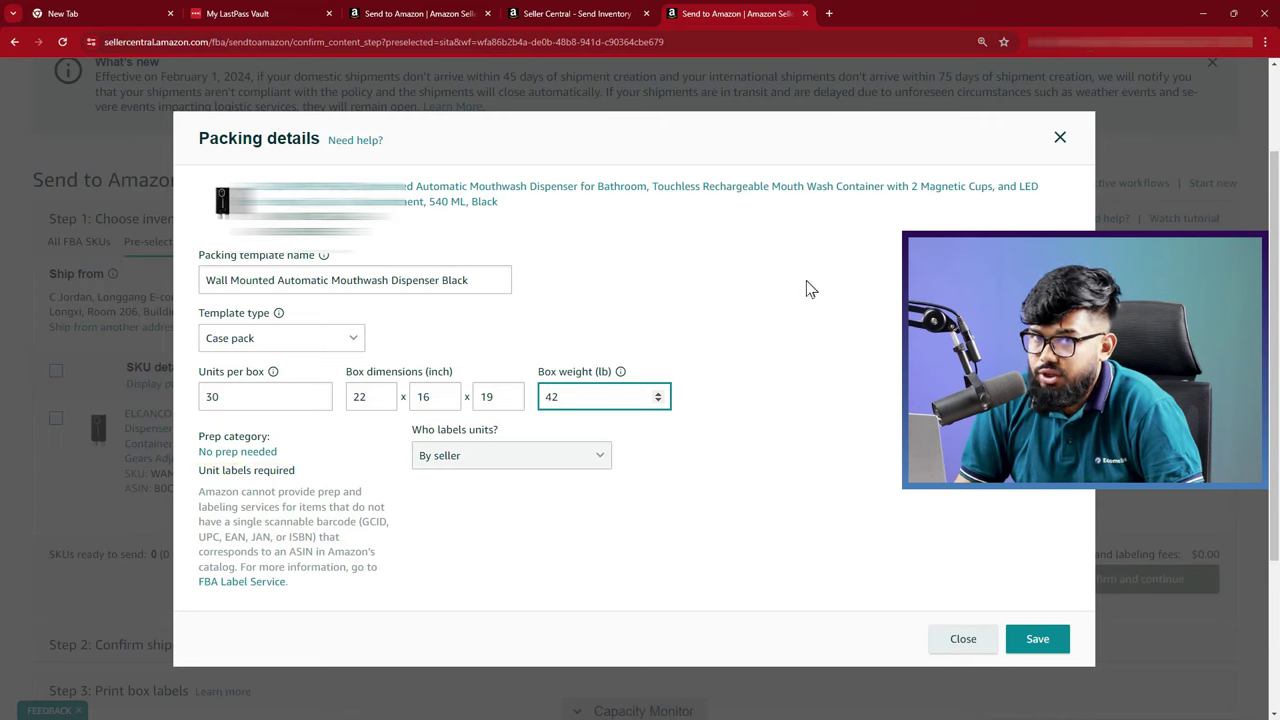
pyautogui.click(810, 289)
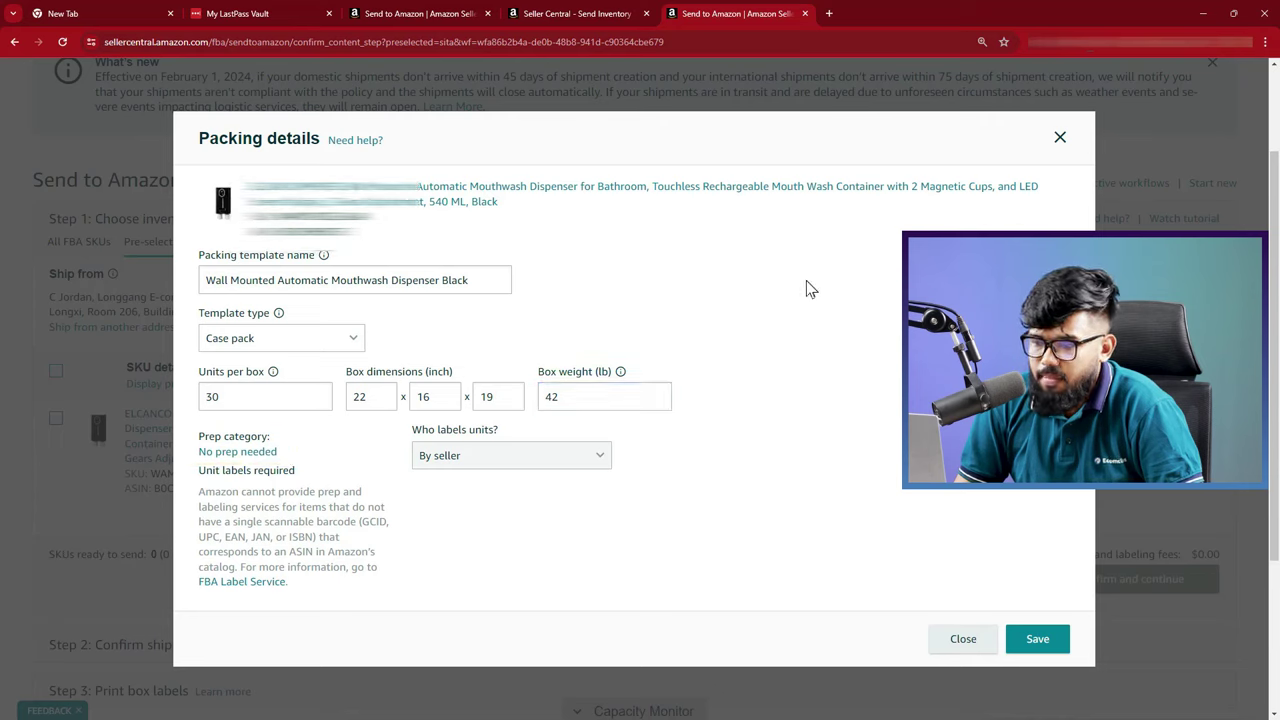
# Save the dispenser template, select it for the SKU, and mark 1 box ready to send
pyautogui.click(1037, 638)
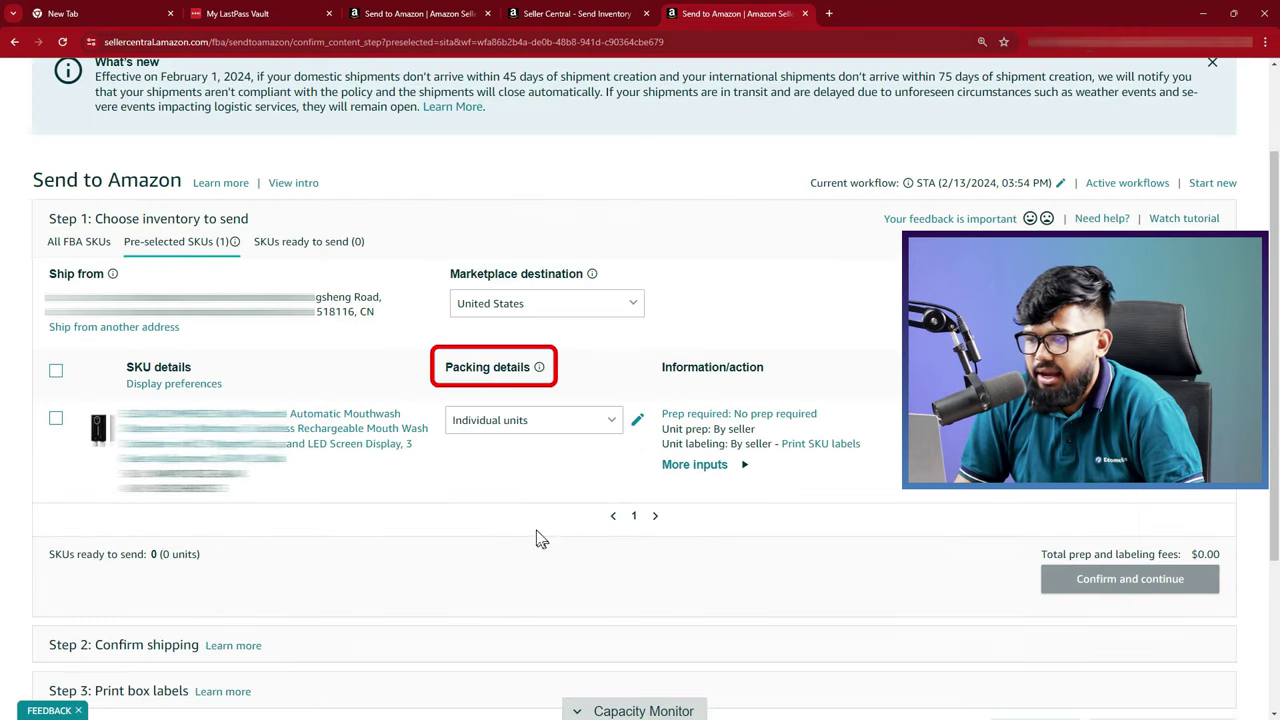
pyautogui.click(607, 421)
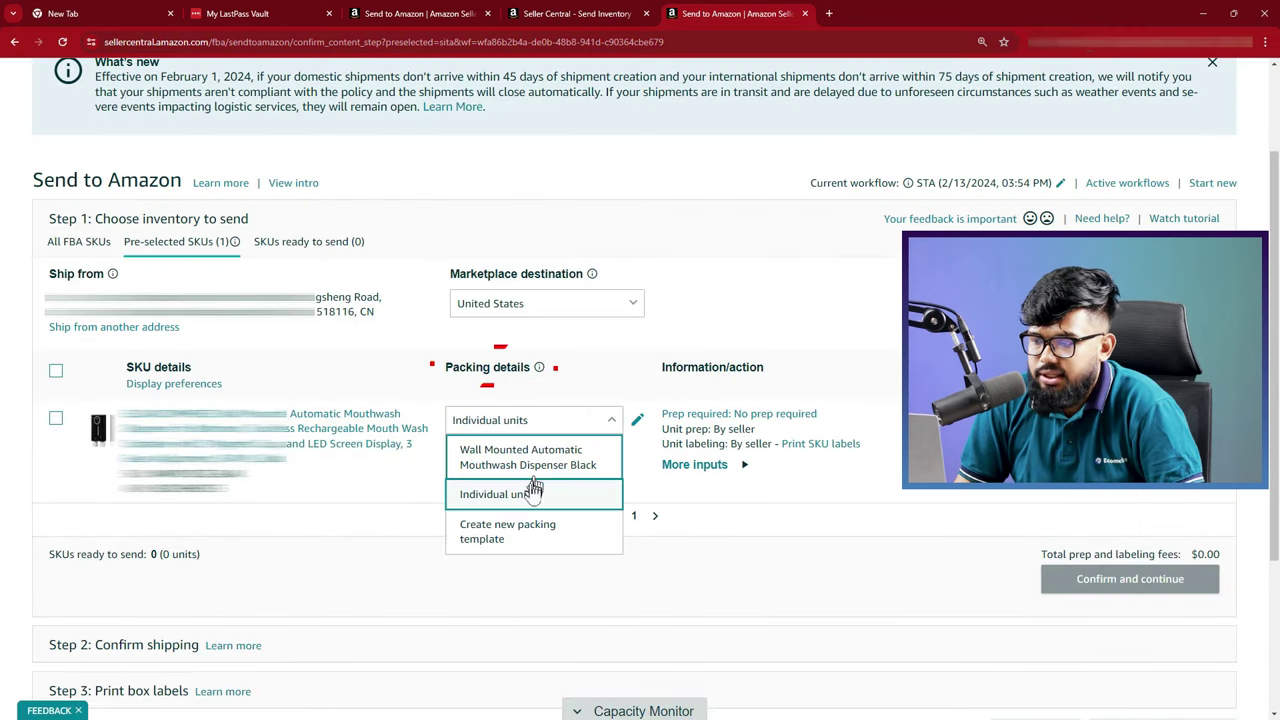
pyautogui.click(533, 457)
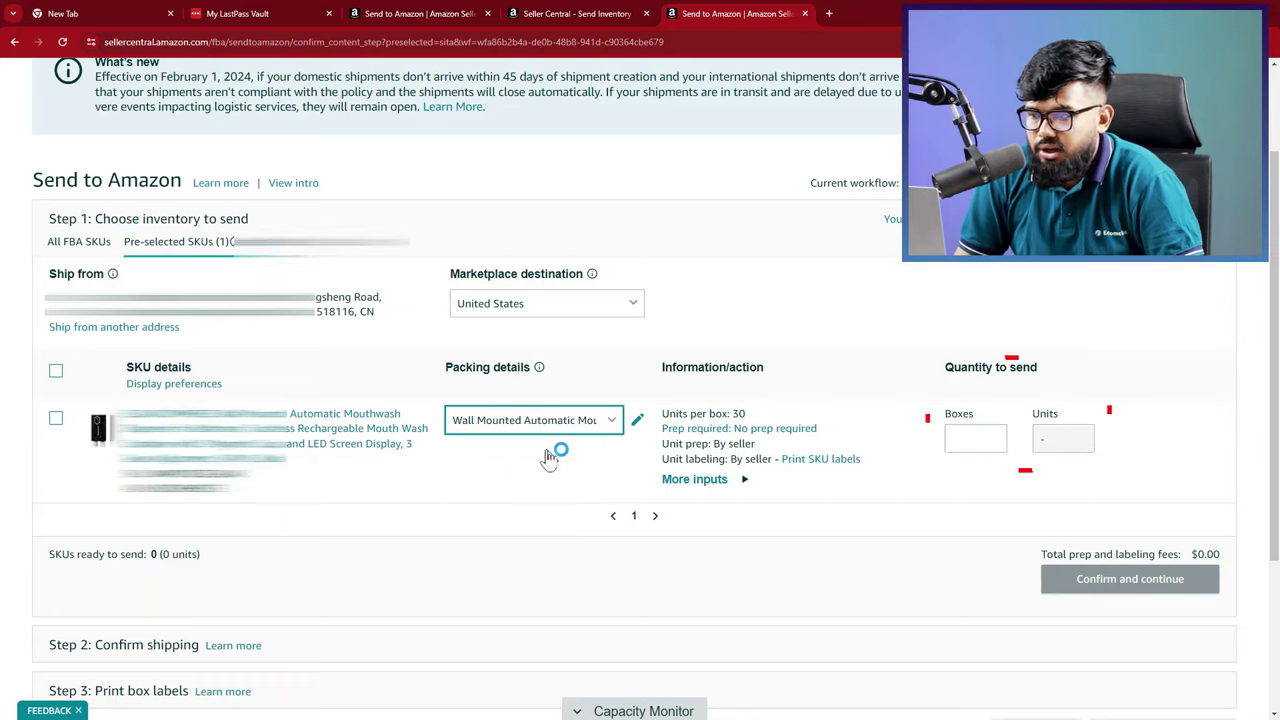
pyautogui.click(974, 438)
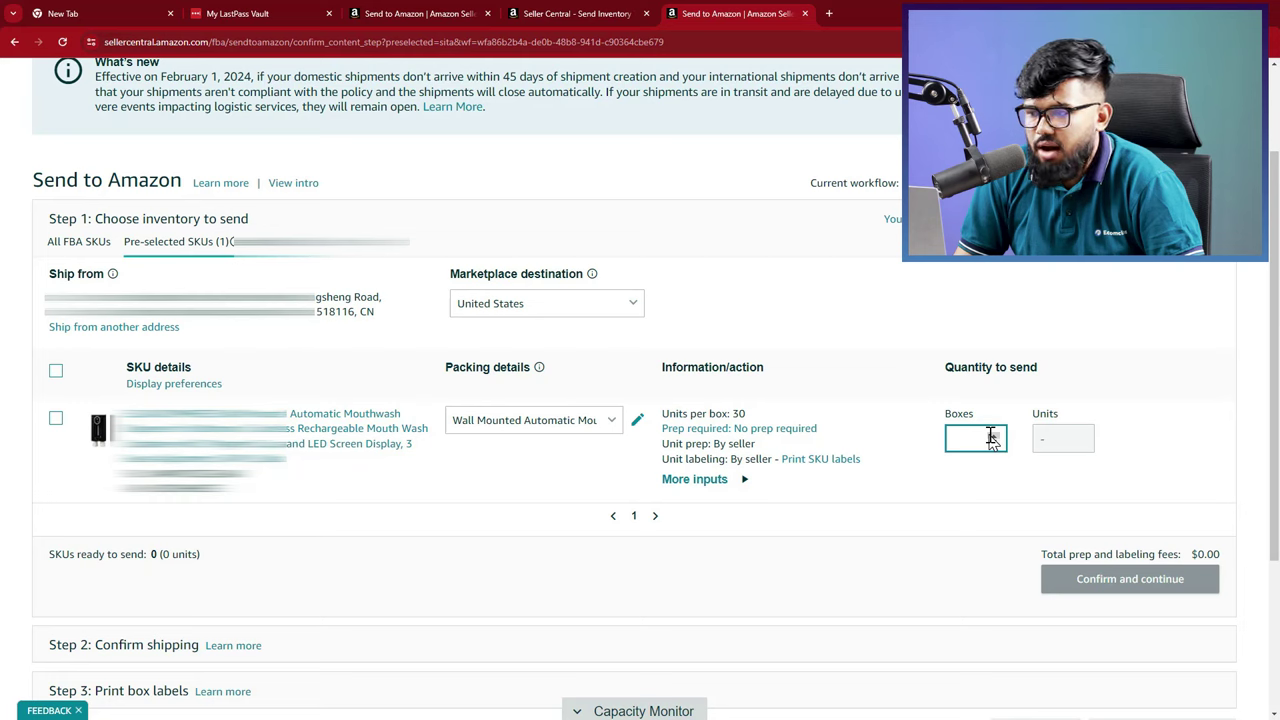
pyautogui.write('1')
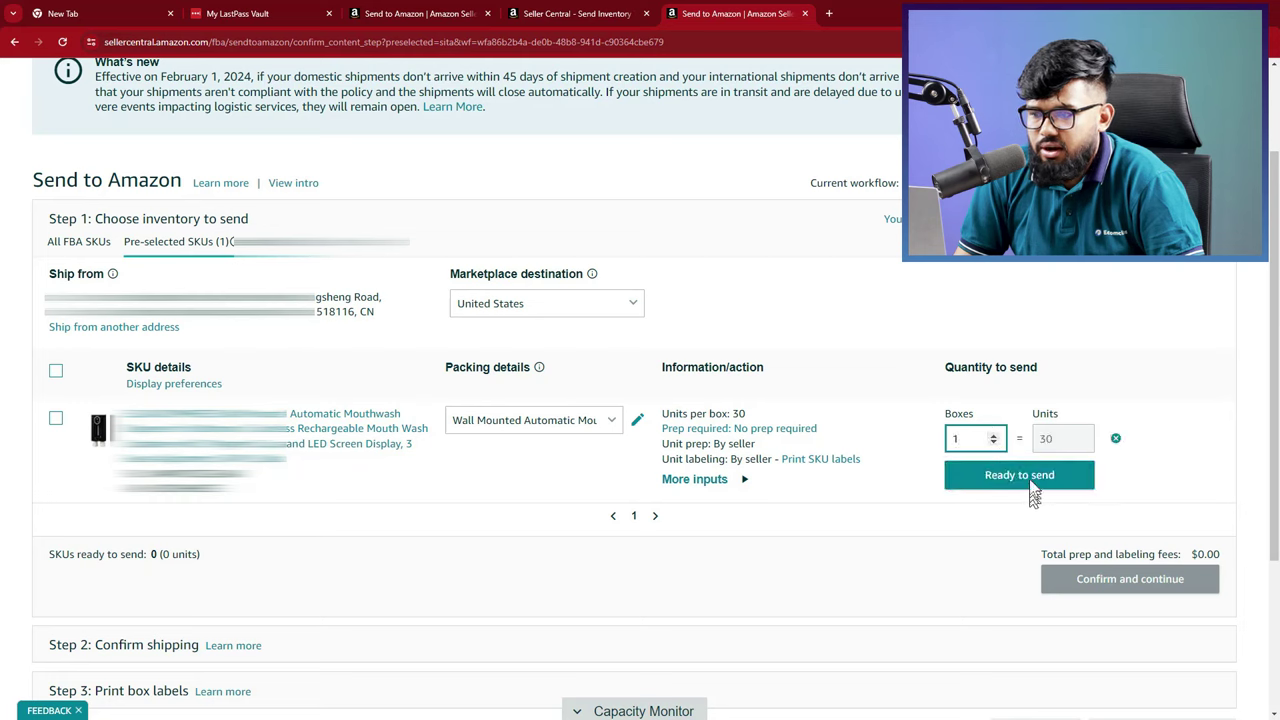
pyautogui.click(1030, 478)
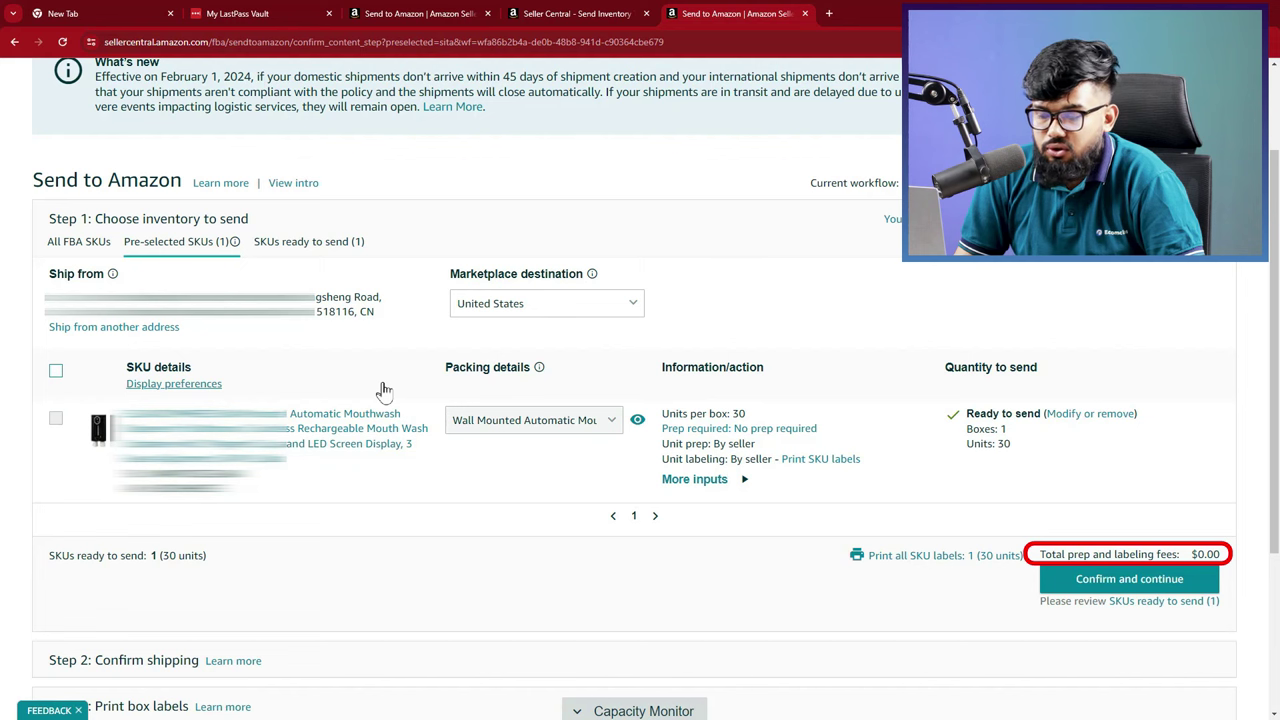
# Choose the 44-up 48.5 mm x 25.4 mm A4 format for printing all 30 SKU labels
pyautogui.scroll(-2, 384, 389)
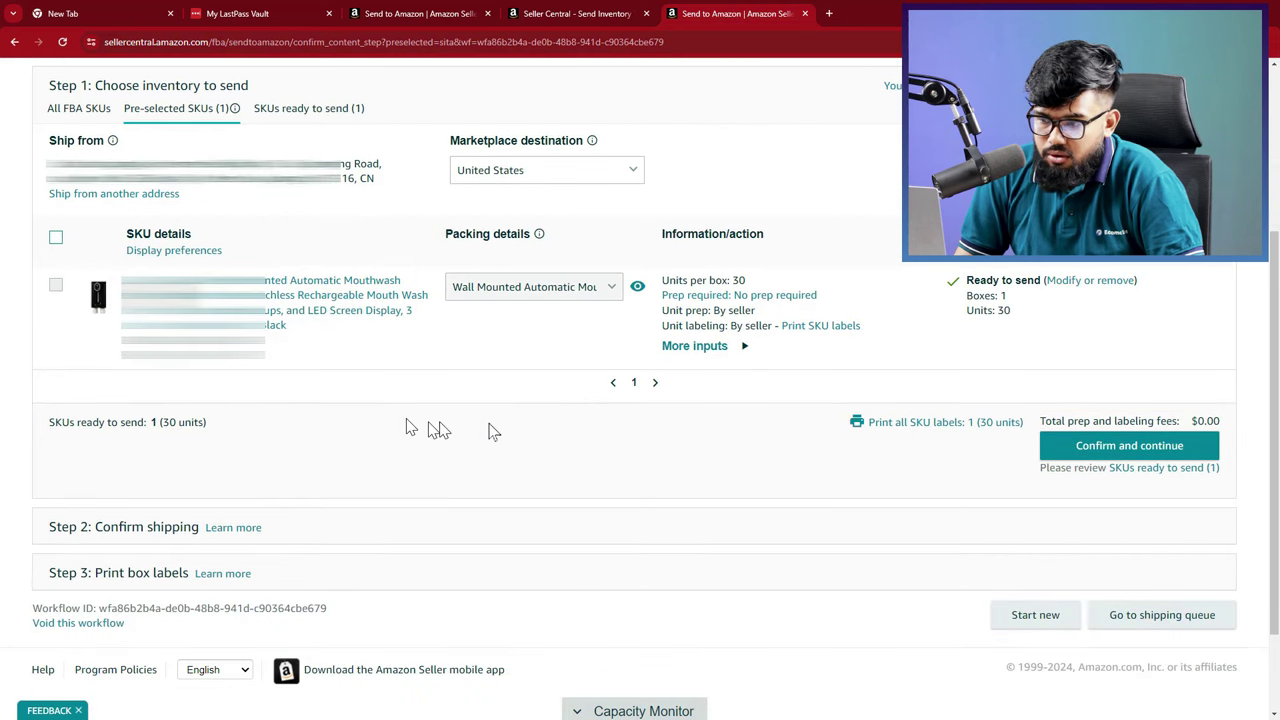
pyautogui.click(928, 424)
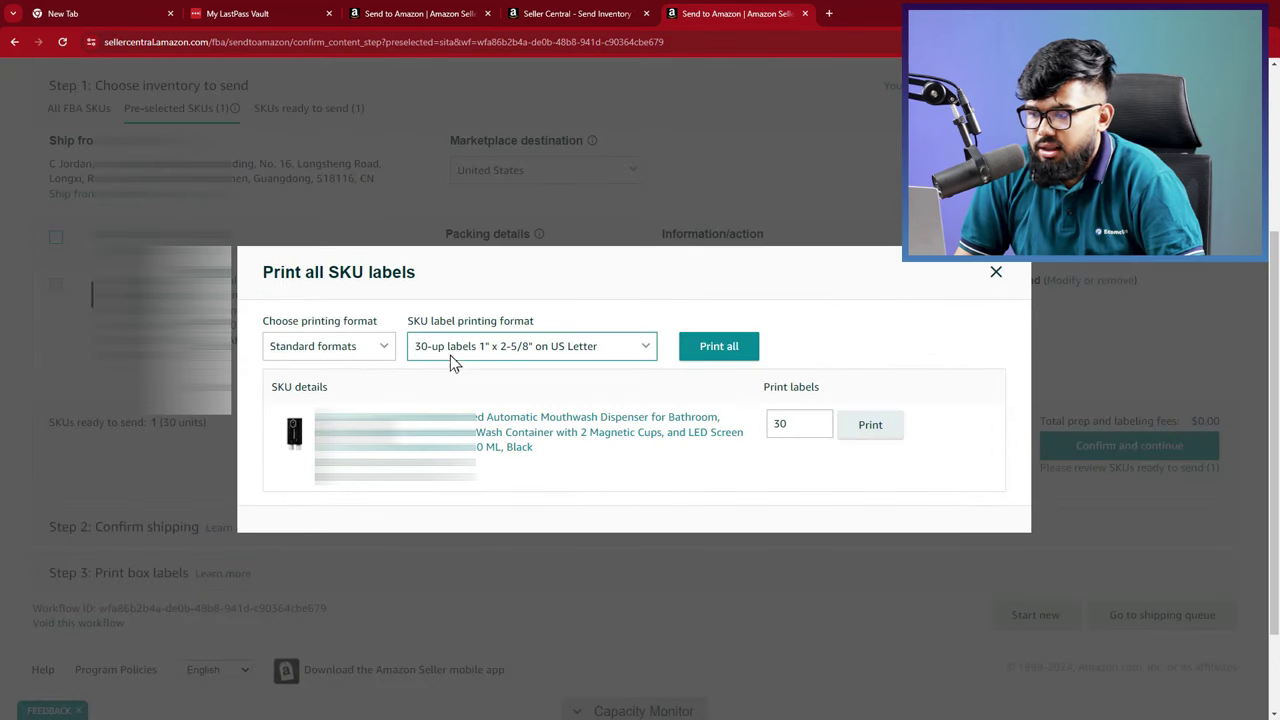
pyautogui.click(463, 350)
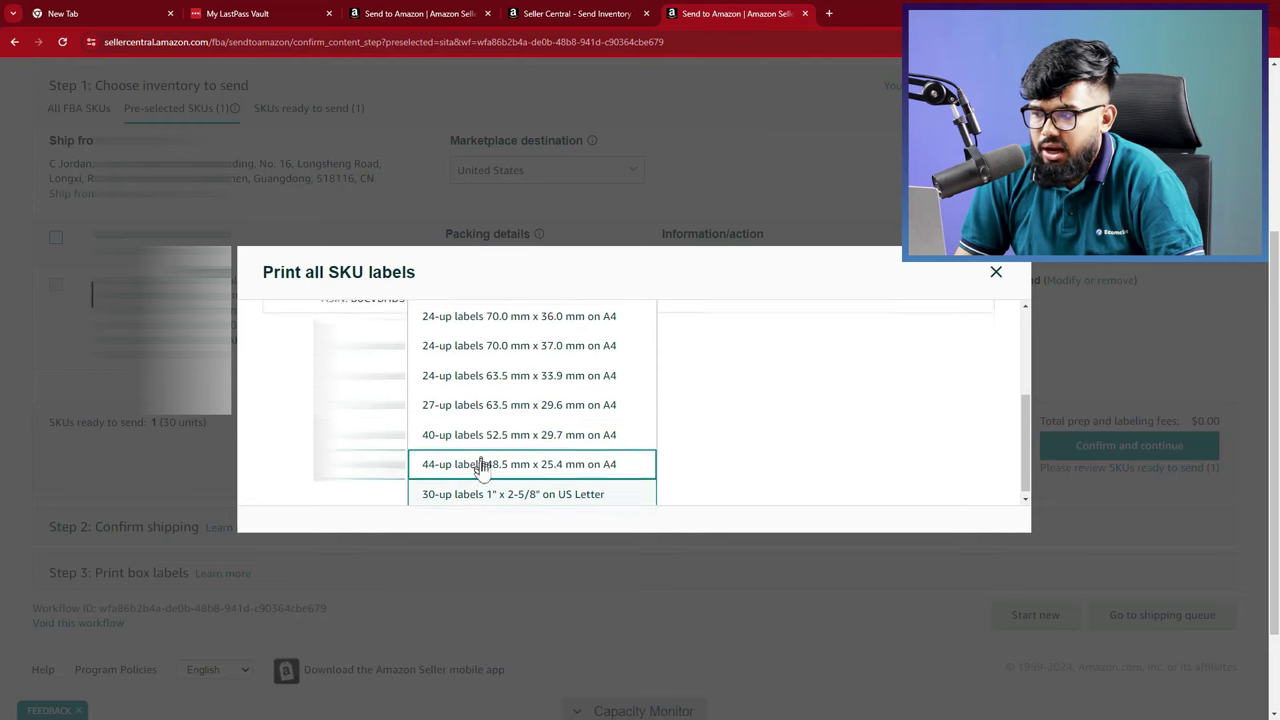
pyautogui.scroll(2, 485, 460)
pyautogui.scroll(-5, 485, 460)
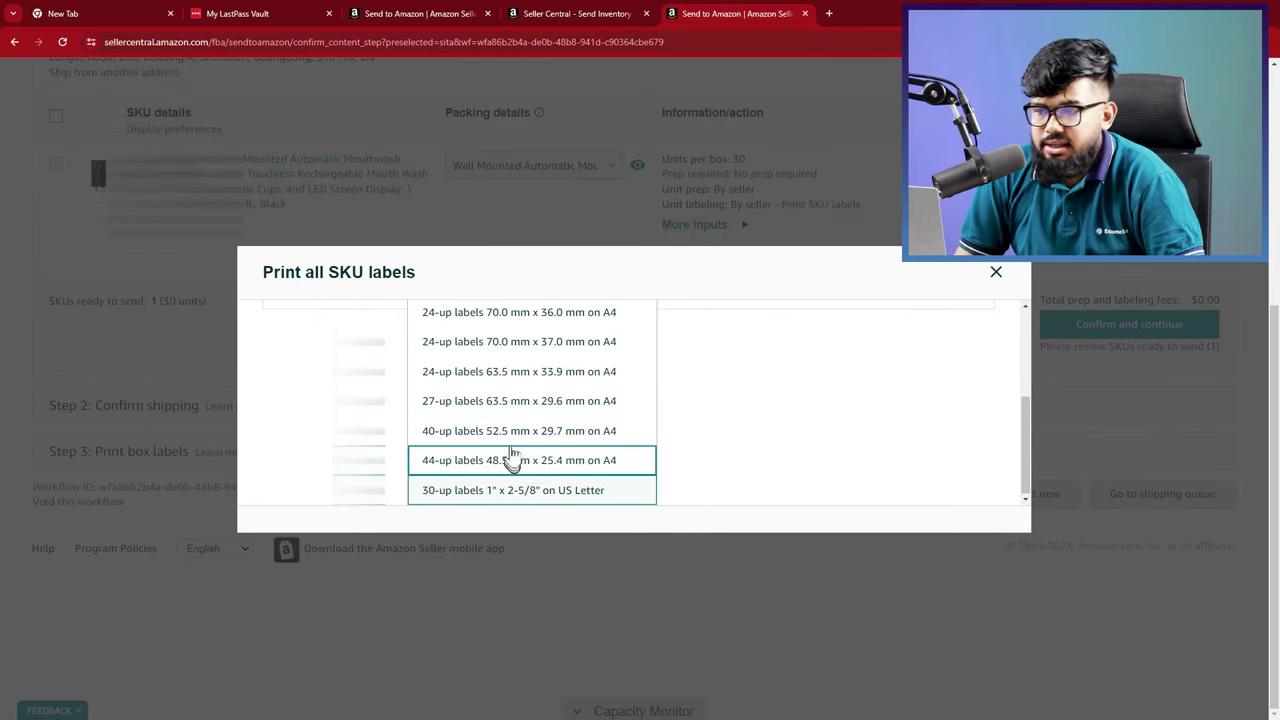
pyautogui.scroll(6, 512, 432)
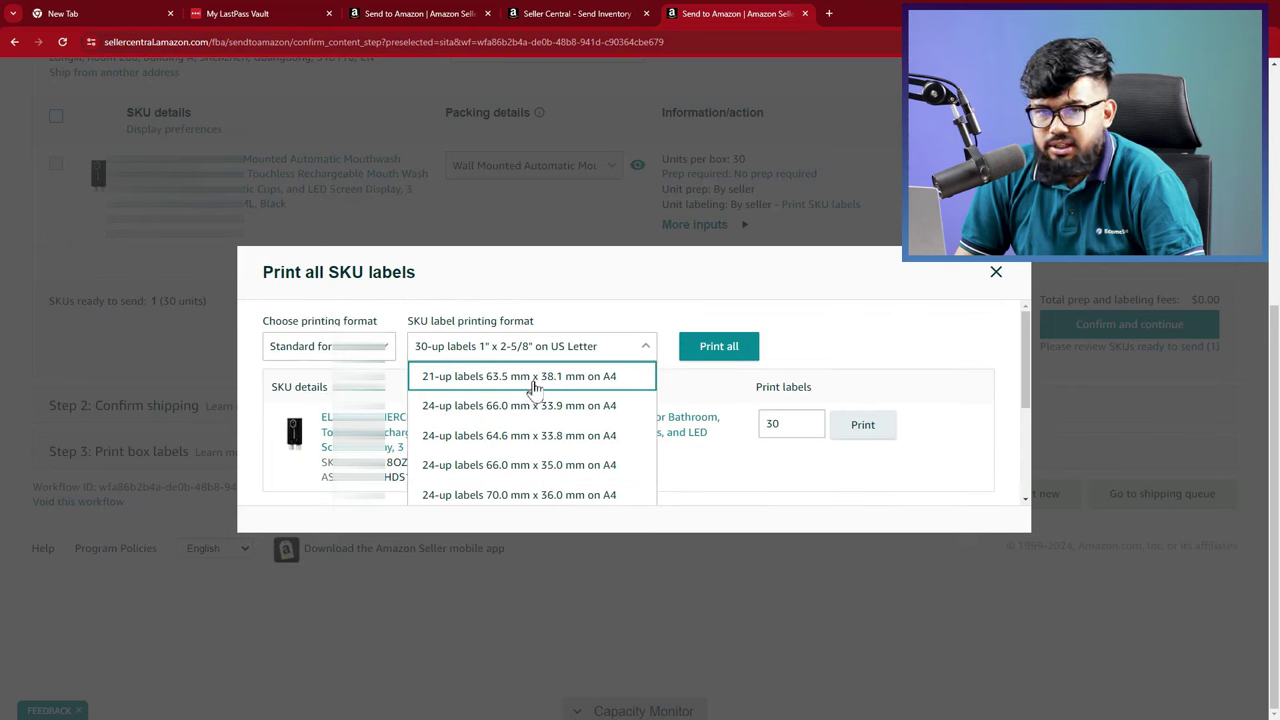
pyautogui.scroll(-6, 525, 395)
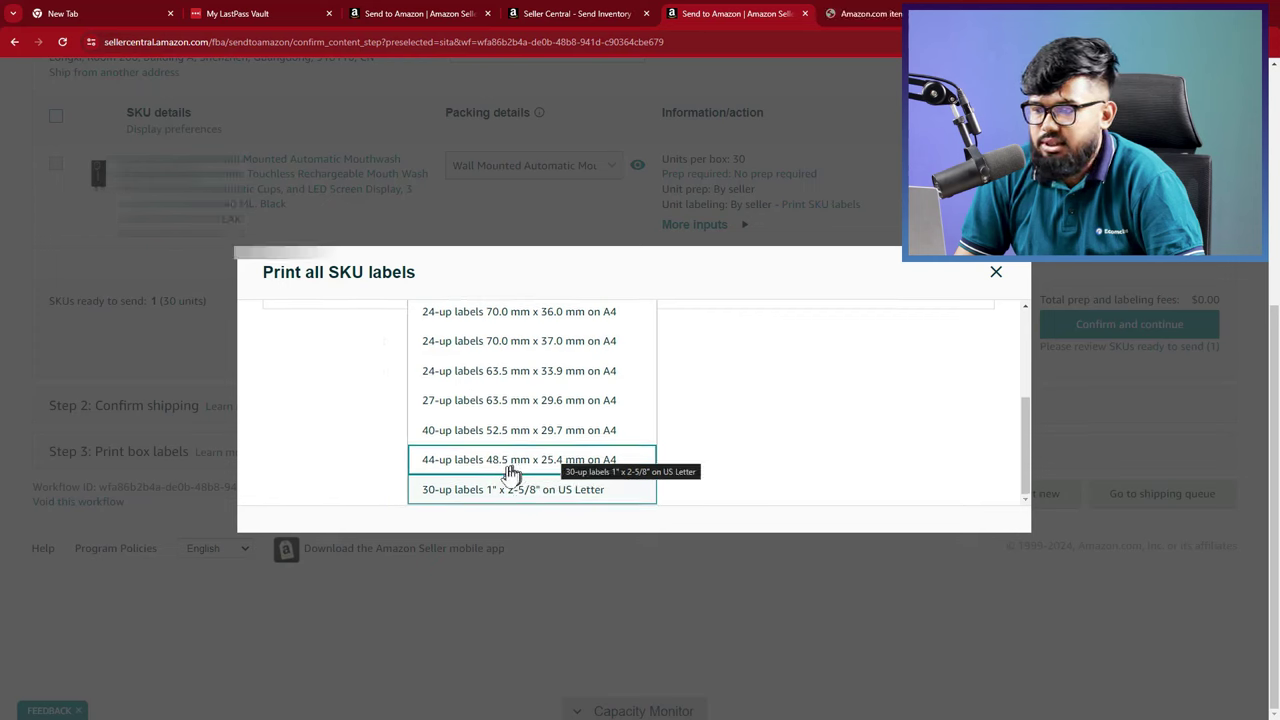
pyautogui.click(506, 462)
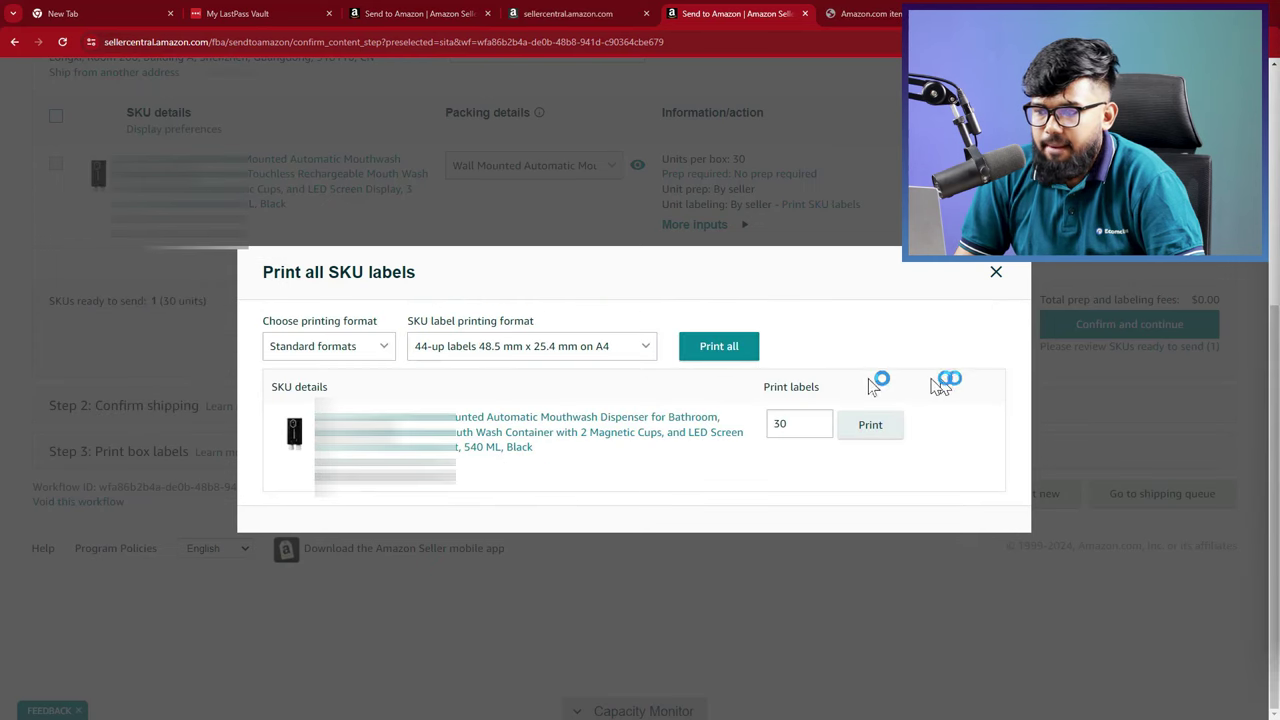
# Close the label dialog, confirm the inventory to send, and pick the ship date
pyautogui.click(995, 277)
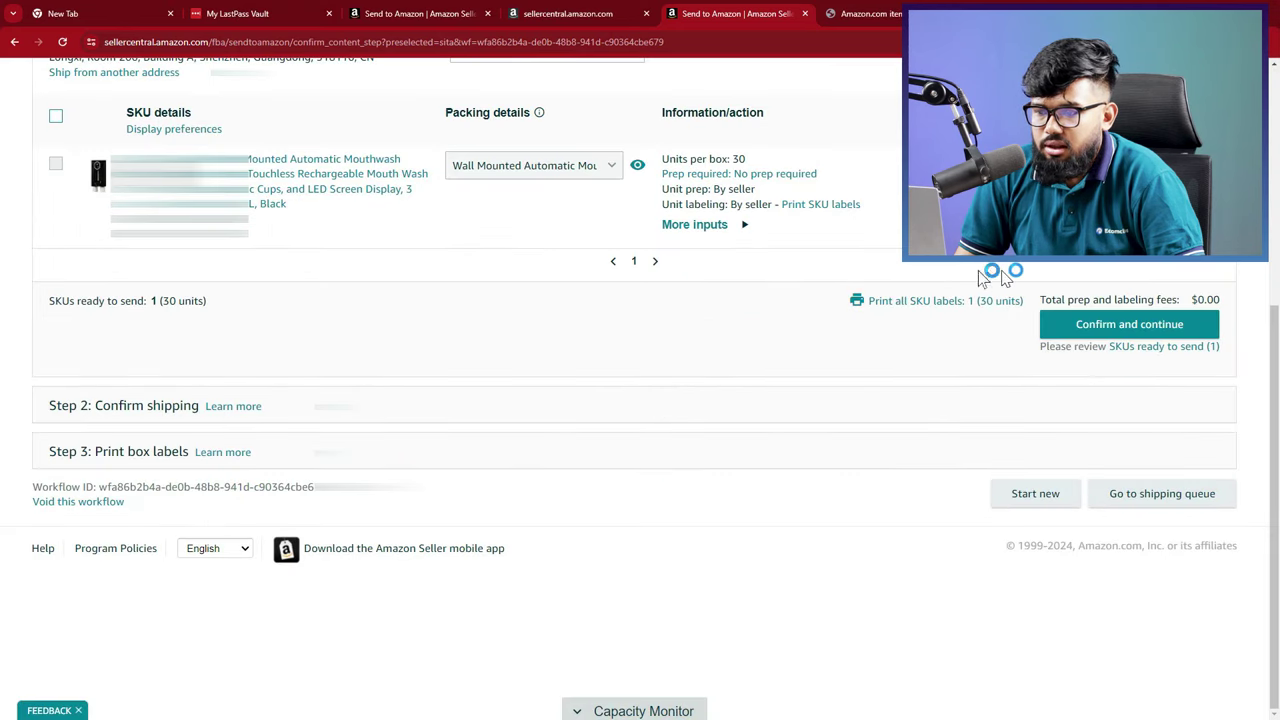
pyautogui.click(1080, 330)
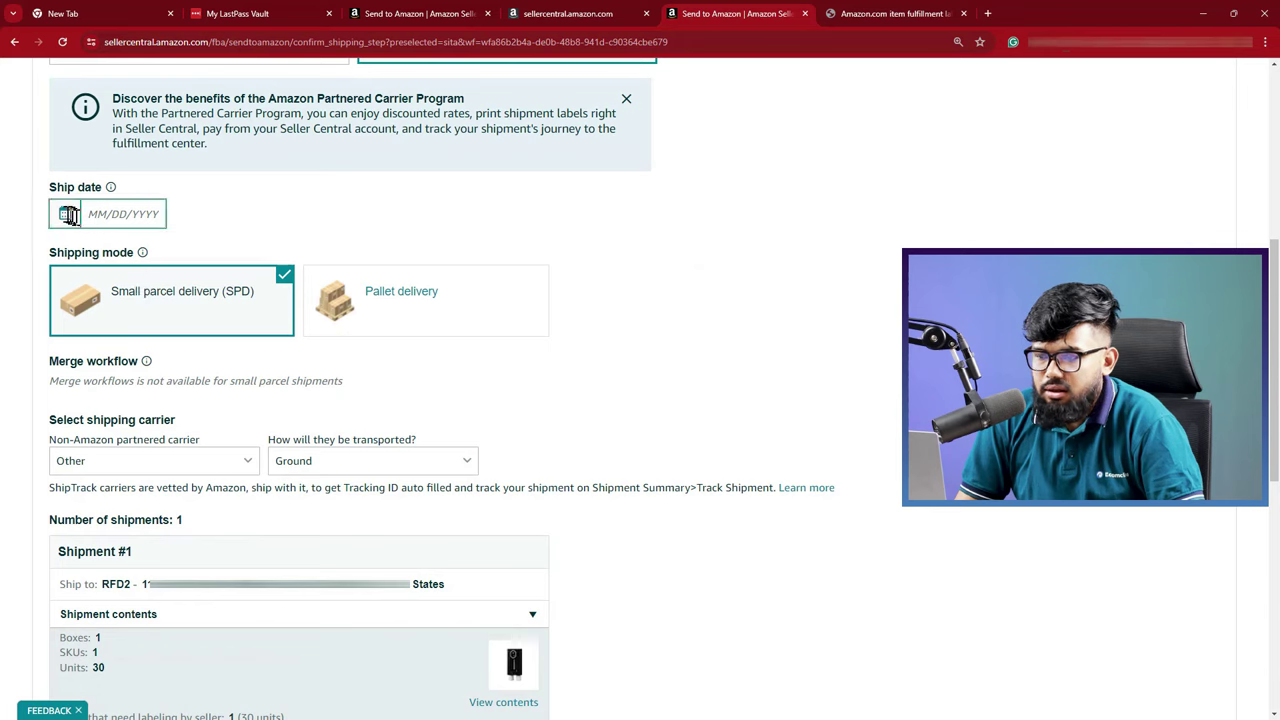
pyautogui.click(64, 214)
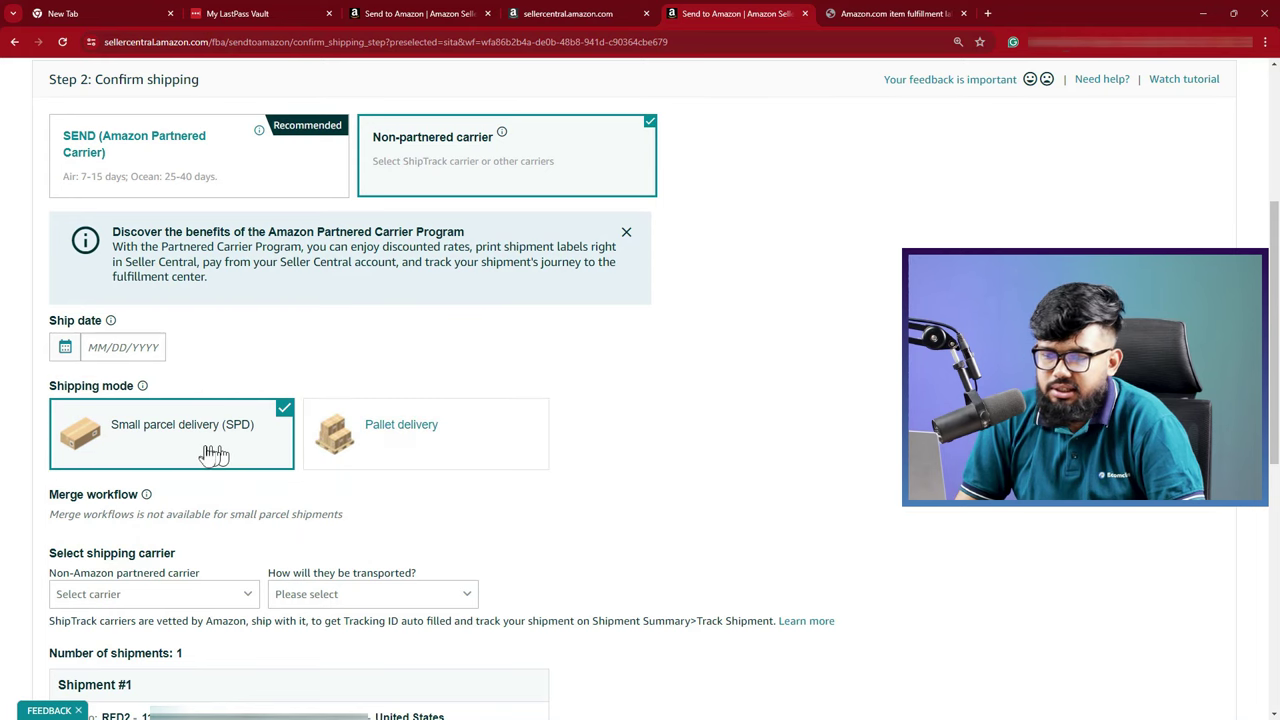
# Choose Other as the non-partnered carrier and Ground as the transport method
pyautogui.scroll(-1, 205, 450)
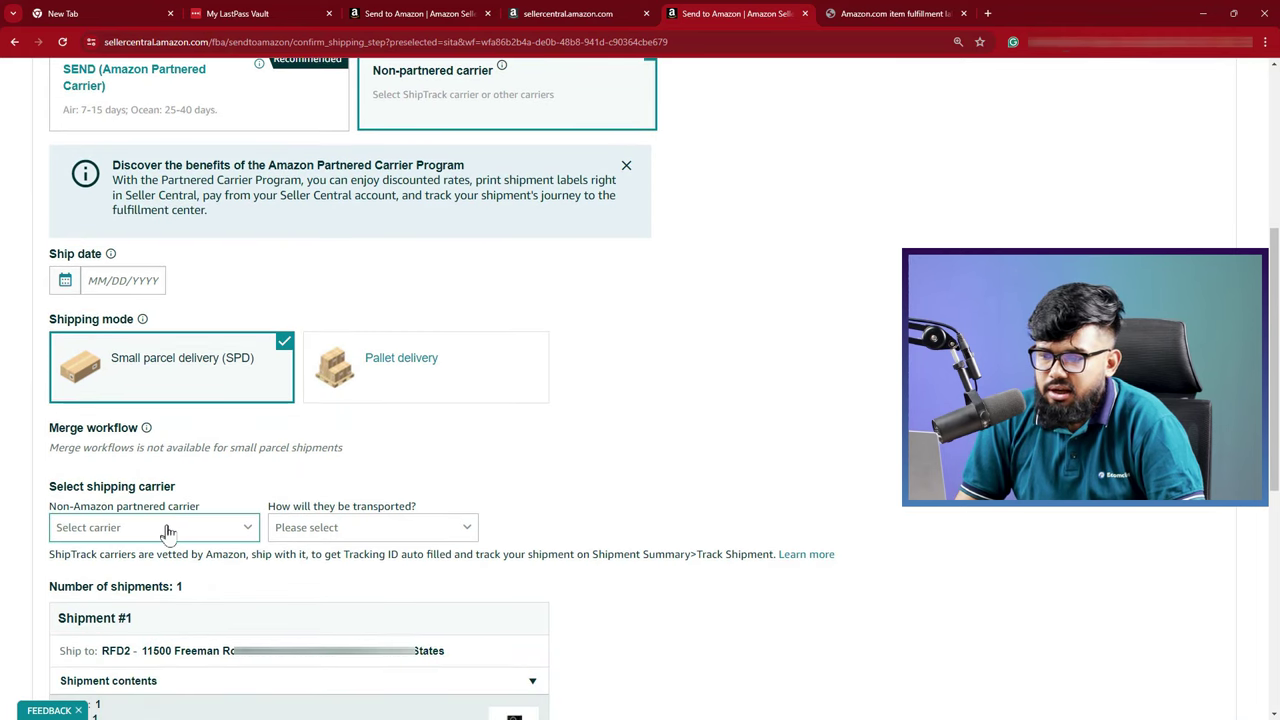
pyautogui.click(166, 528)
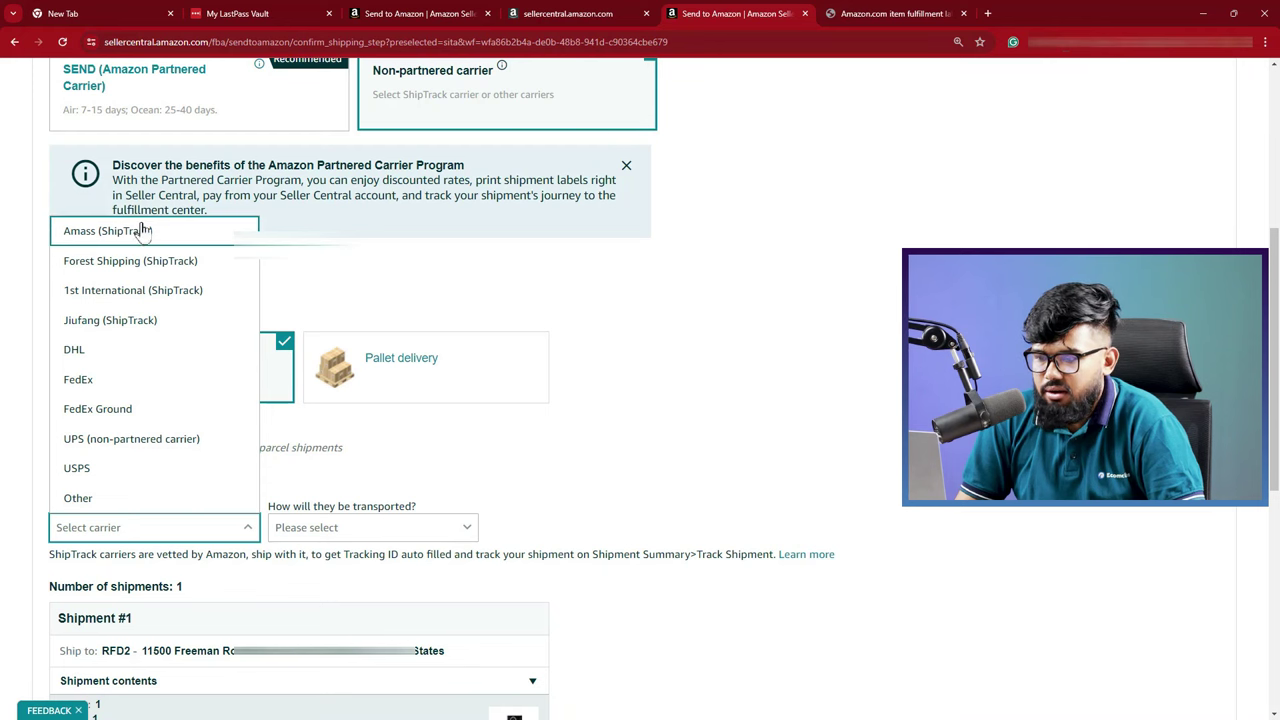
pyautogui.scroll(-3, 108, 558)
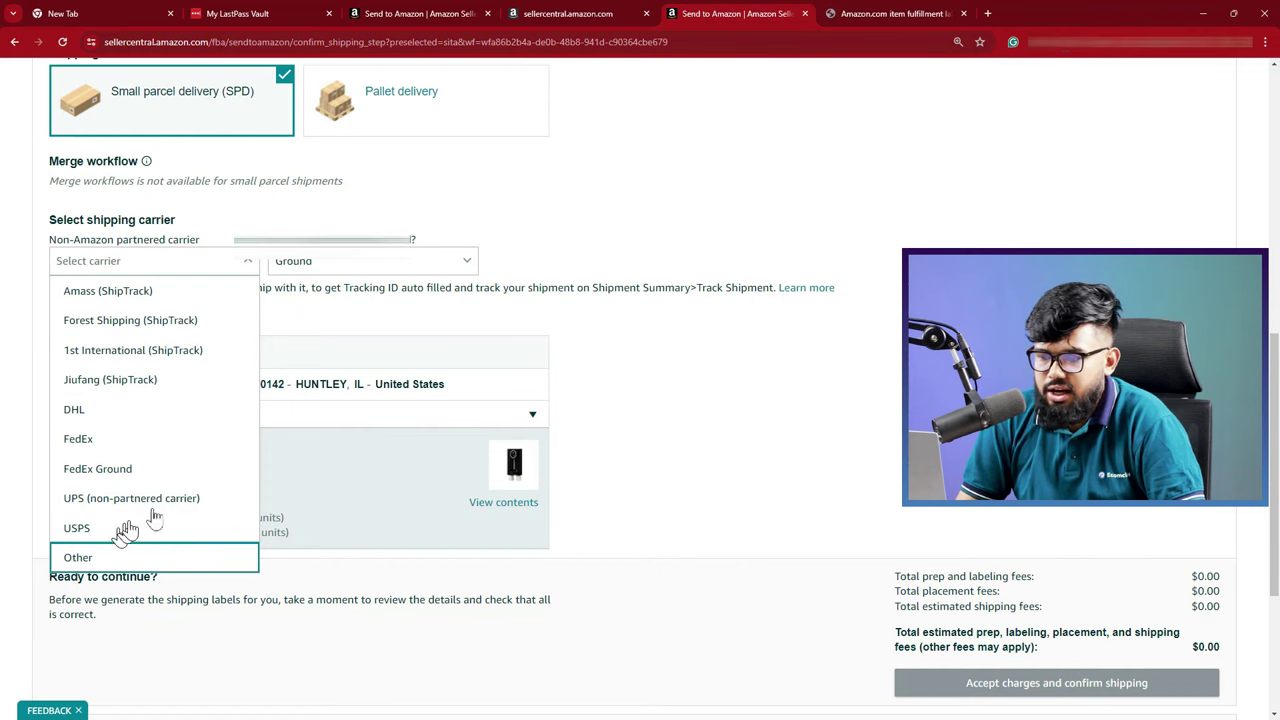
pyautogui.click(100, 557)
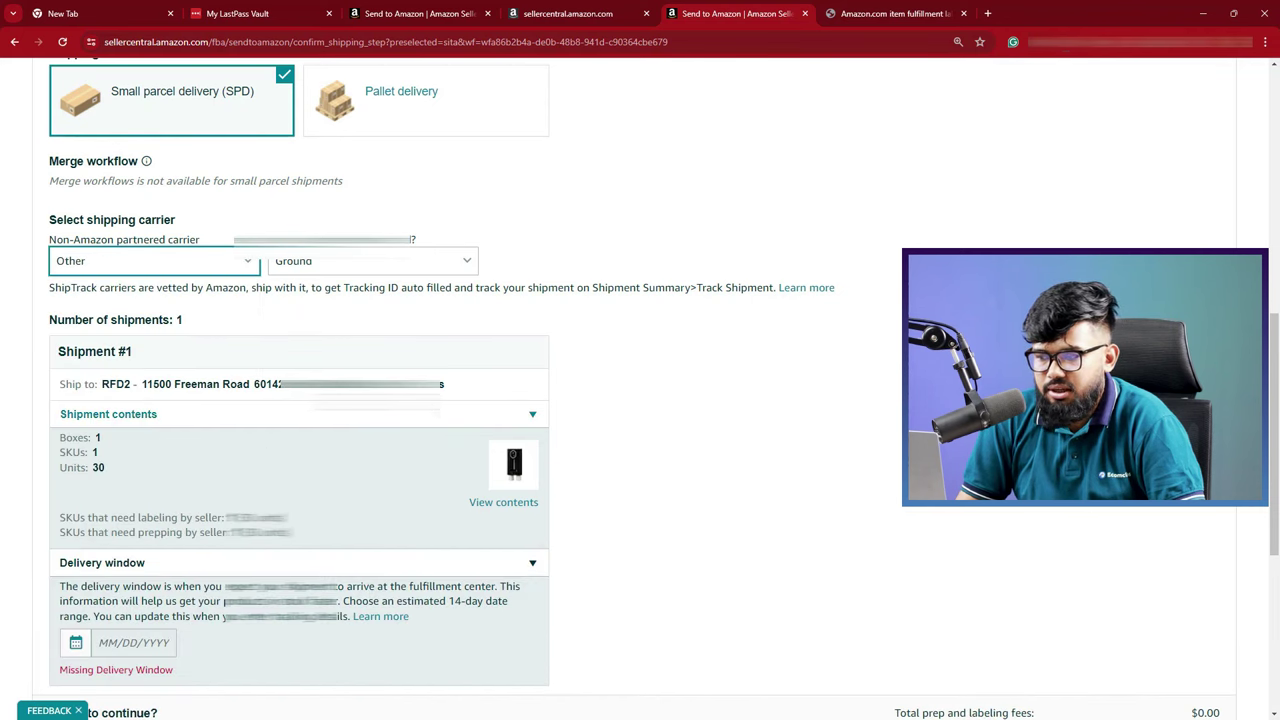
pyautogui.scroll(2, 415, 421)
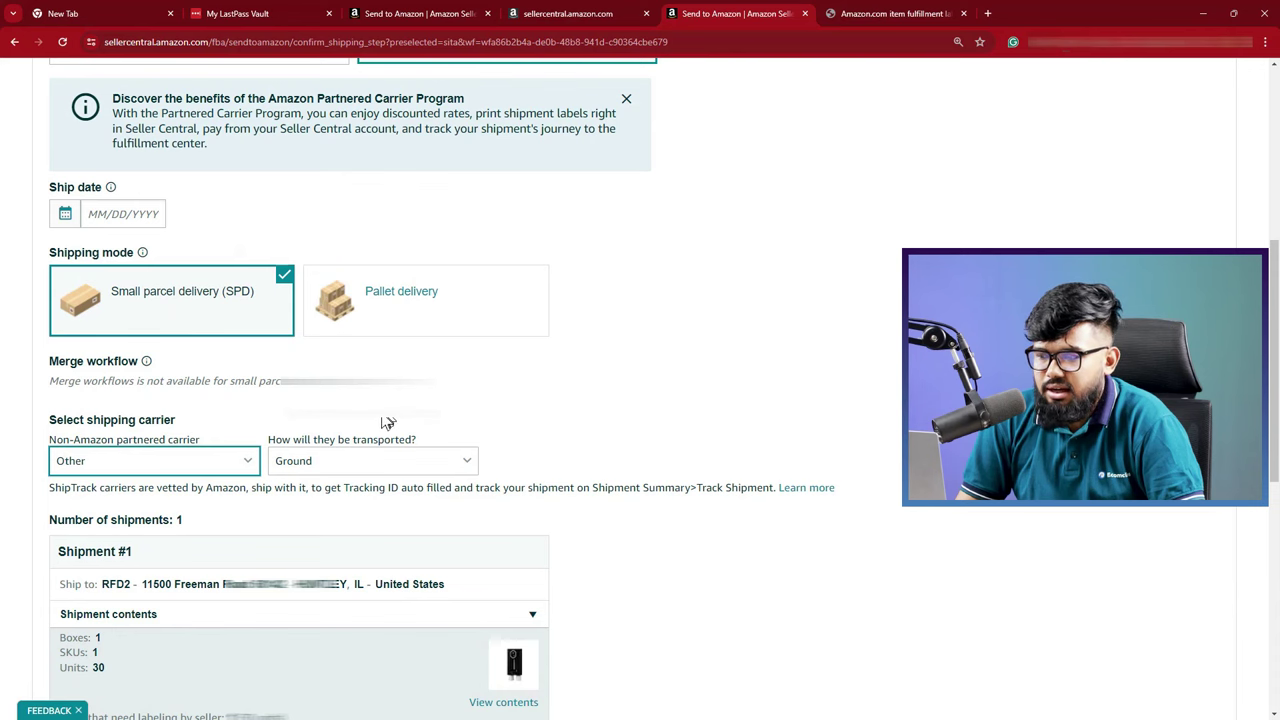
pyautogui.scroll(-1, 388, 422)
pyautogui.click(327, 400)
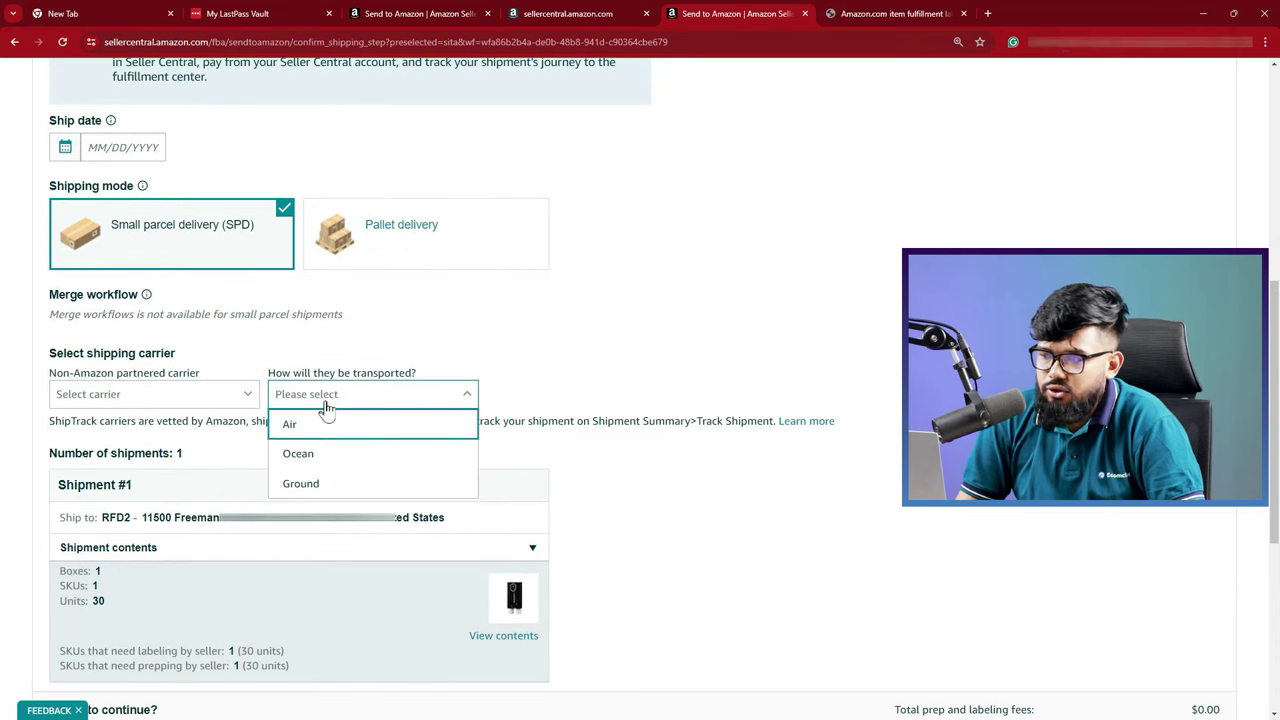
pyautogui.click(321, 489)
pyautogui.scroll(-4, 385, 418)
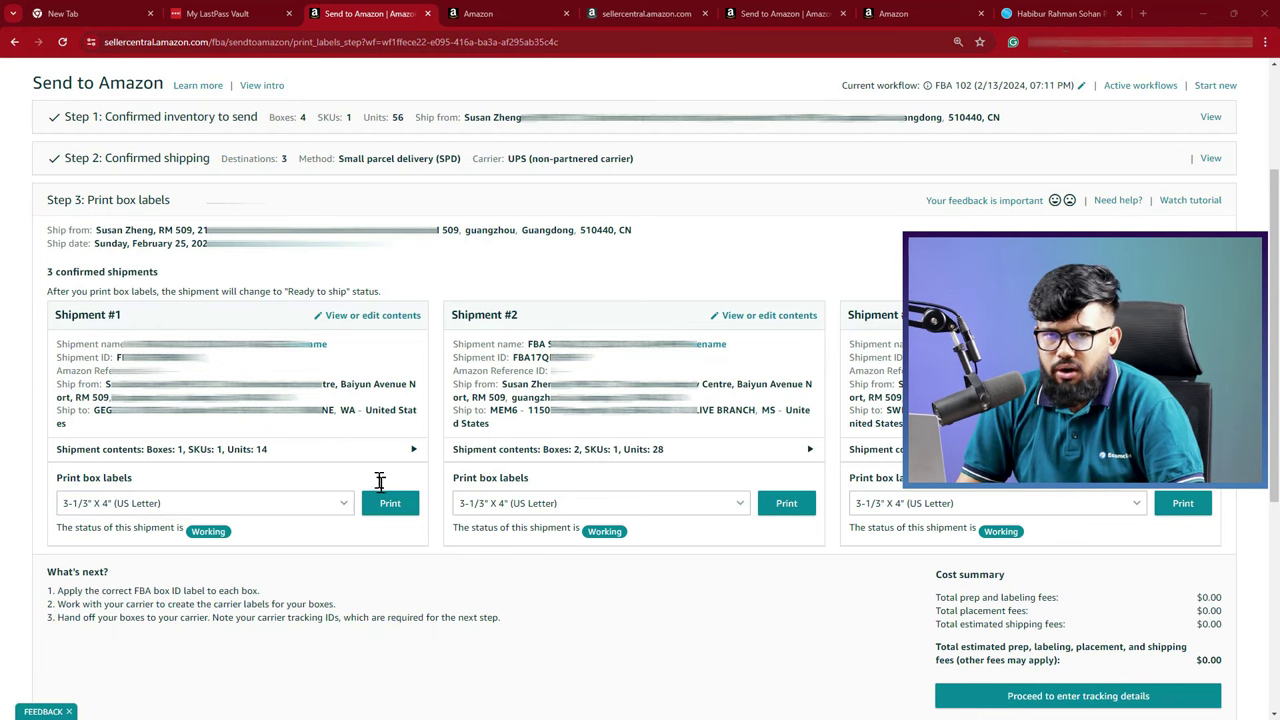
# Set Shipments #1–#3 to Thermal printing - 4 x 6 inches labels, then print Shipments #1 and #2
pyautogui.click(289, 505)
pyautogui.click(228, 532)
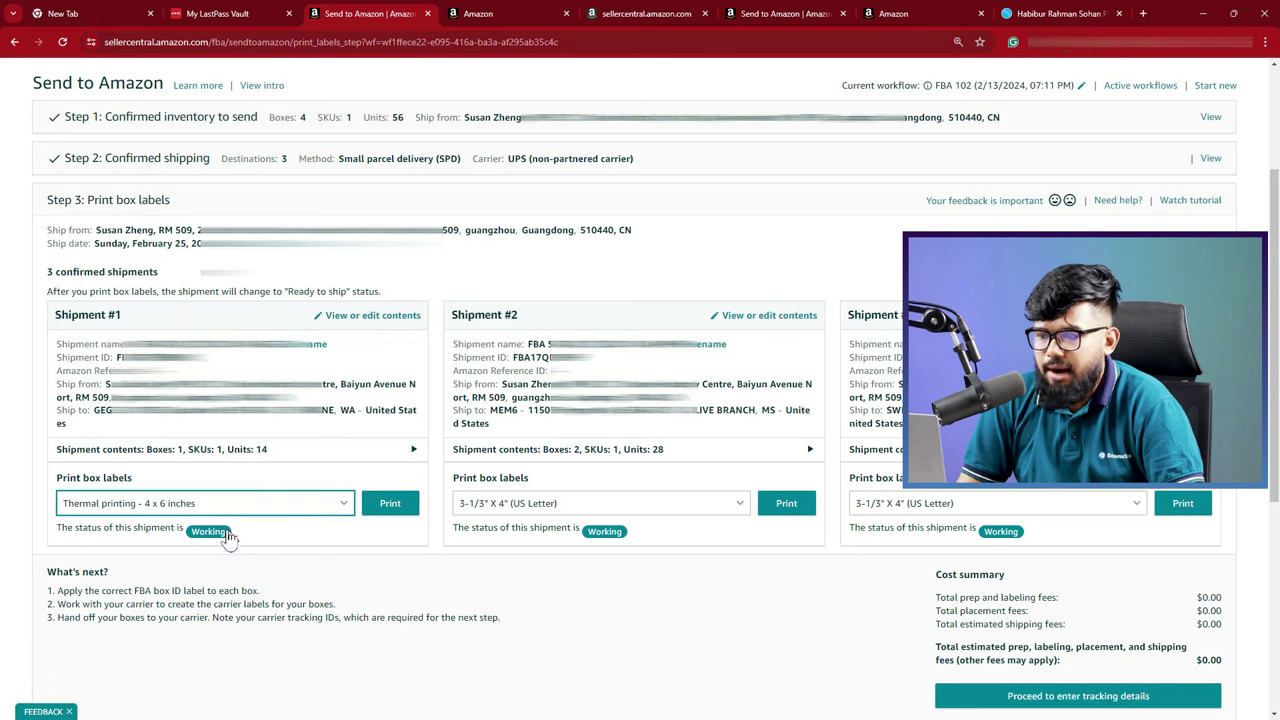
pyautogui.click(549, 506)
pyautogui.click(552, 531)
pyautogui.click(1014, 508)
pyautogui.click(970, 530)
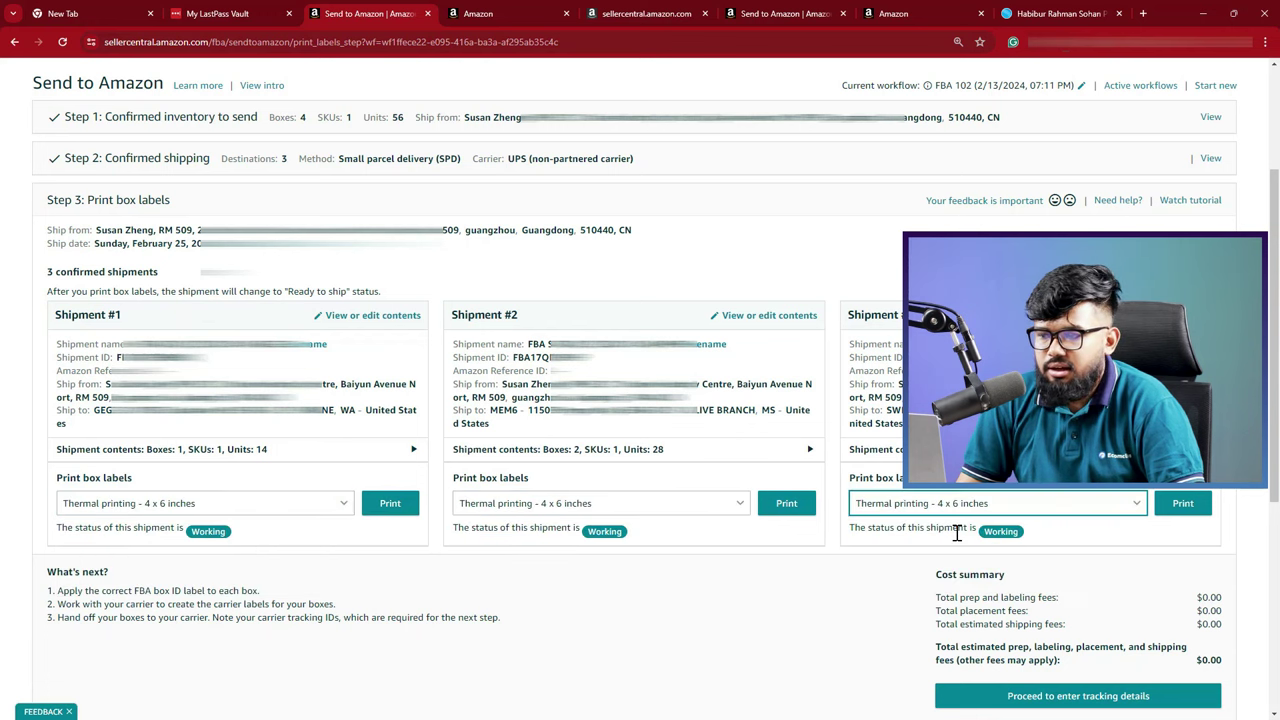
pyautogui.click(385, 507)
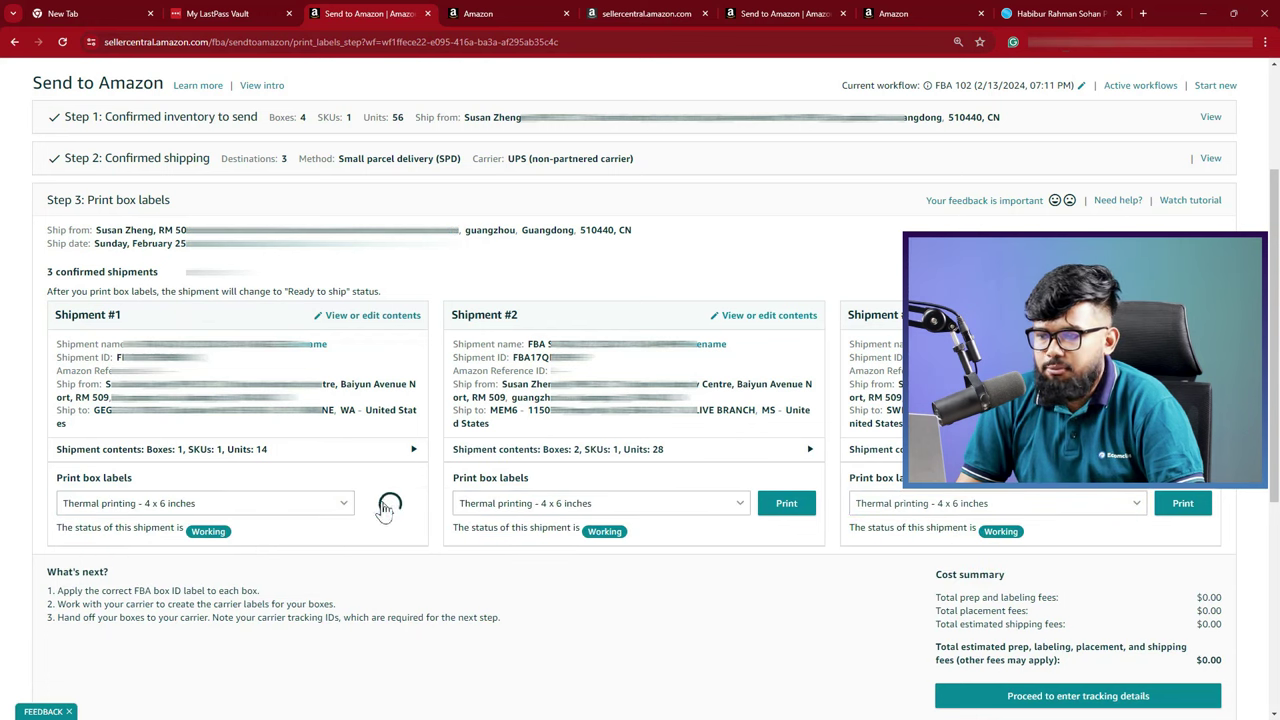
pyautogui.click(787, 505)
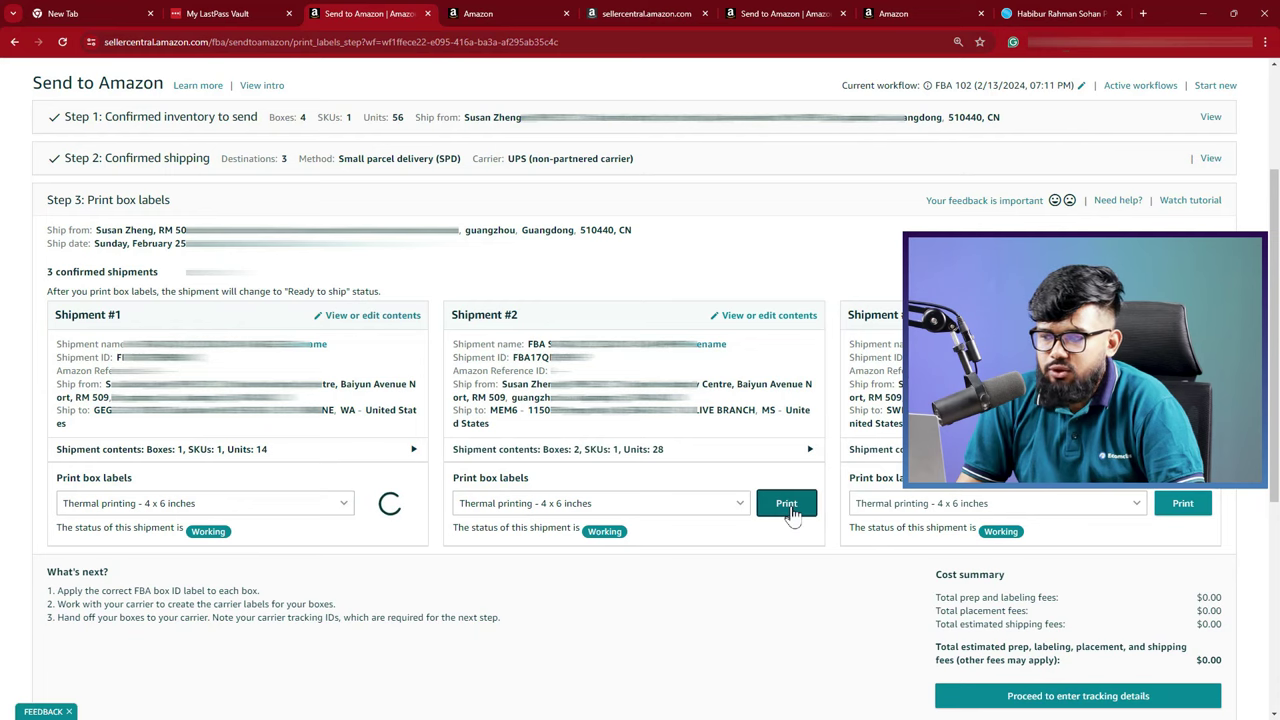
# Print Shipment #3's box labels and save the thermal label PDF to Downloads
pyautogui.click(1180, 506)
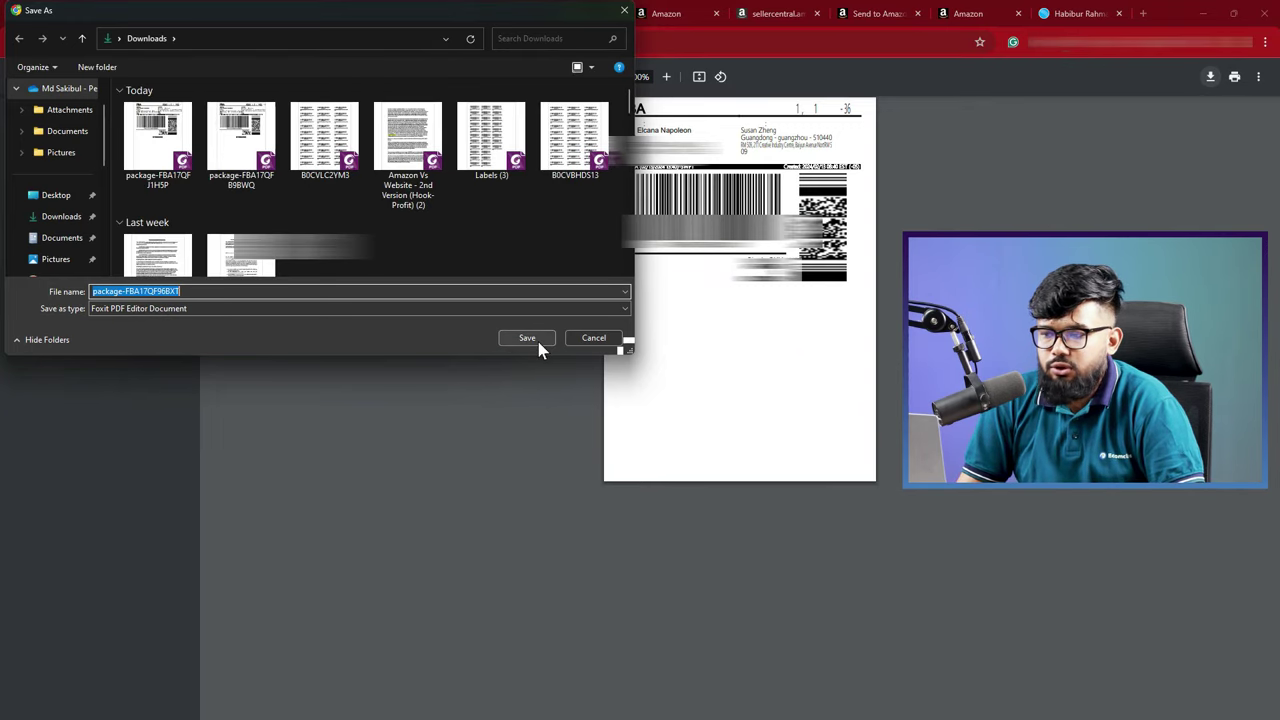
pyautogui.click(526, 338)
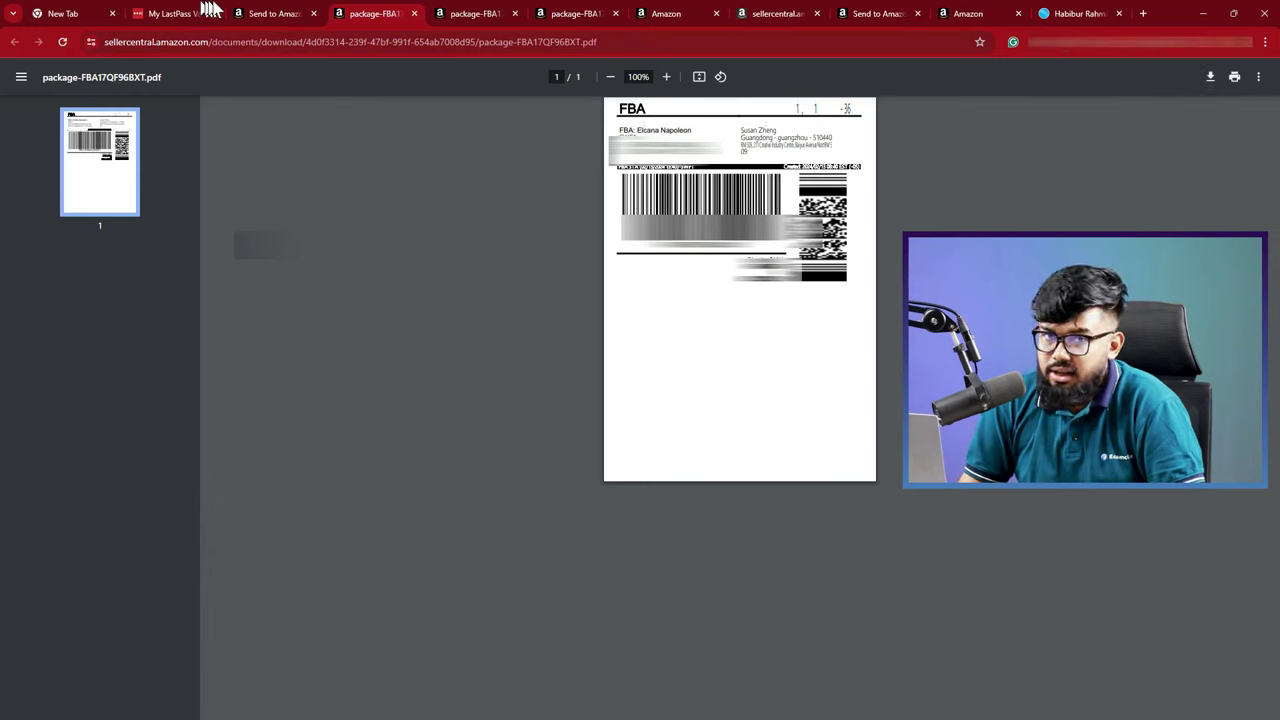
# Return to the Send to Amazon workflow, now at Final step: Tracking details
pyautogui.click(266, 14)
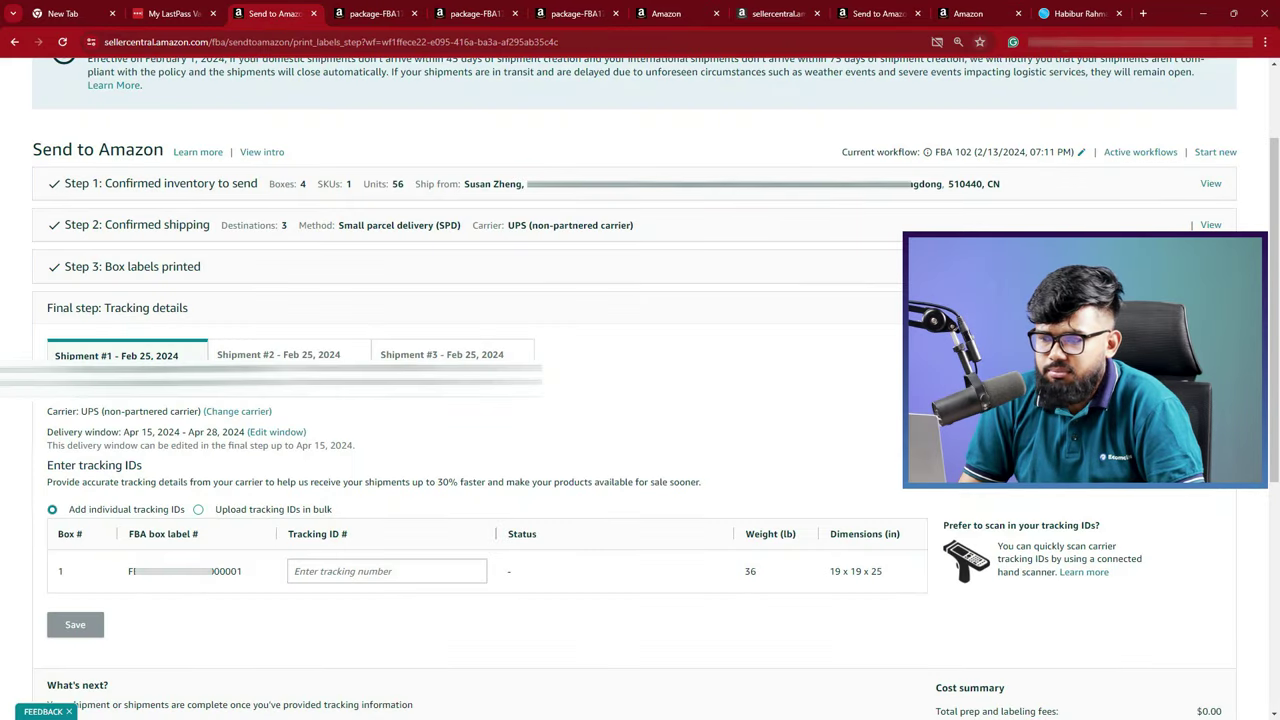